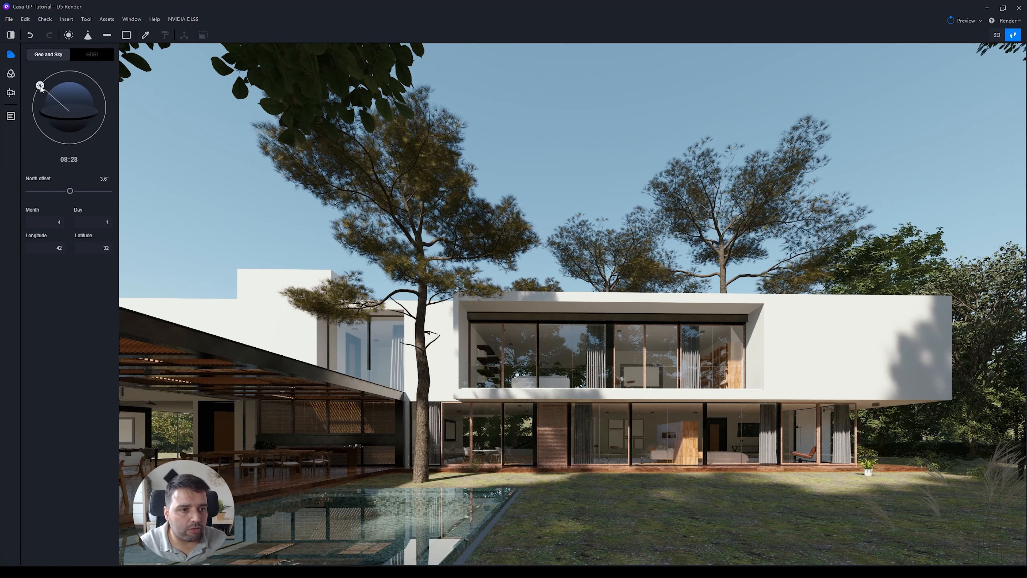
Set the time of day to 16:00, then move the sun back to about 09:11.
{"action": "double_click", "coordinate": [65, 160]}
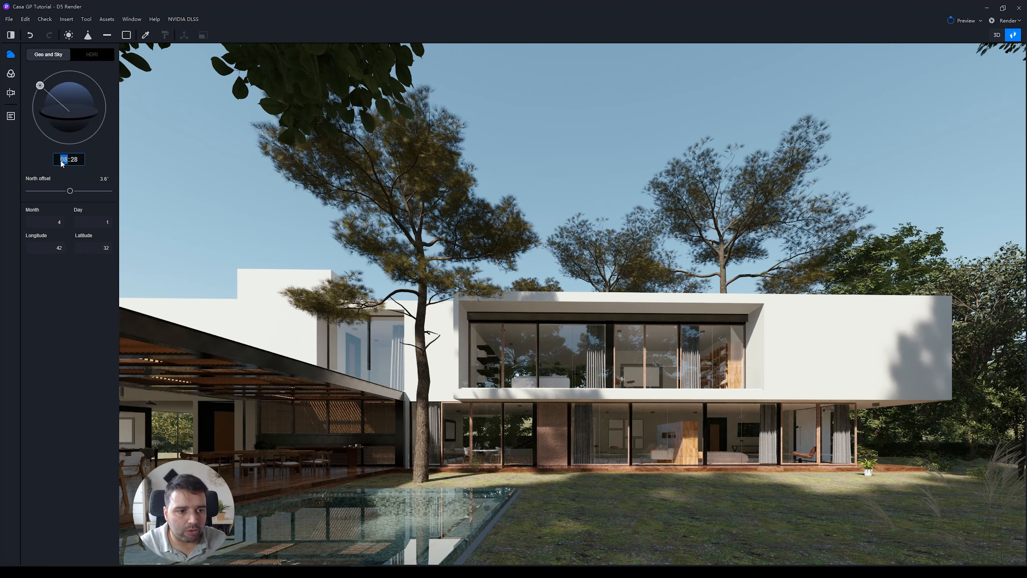
{"action": "type", "text": "16:00"}
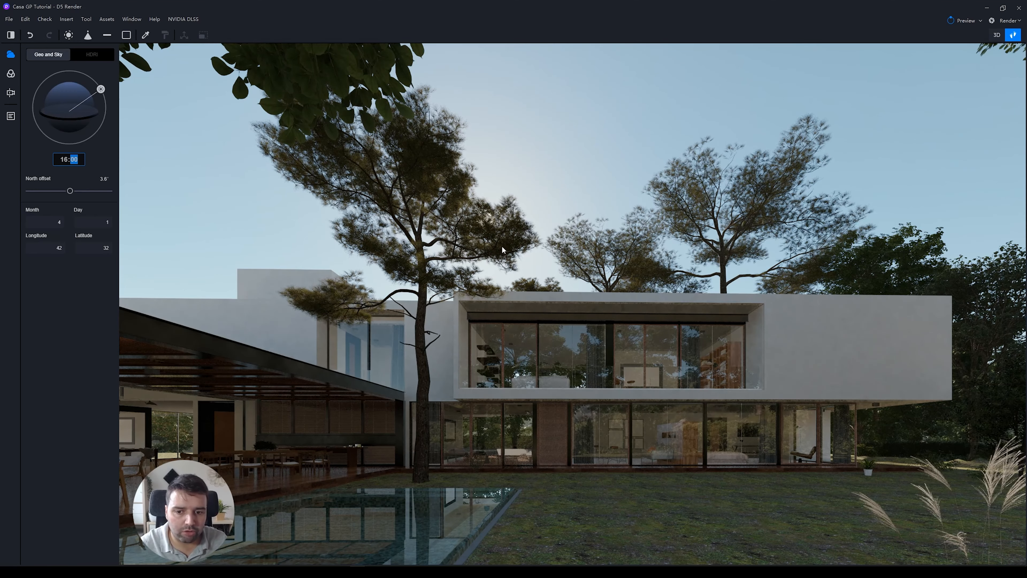
{"action": "left_click", "coordinate": [100, 90]}
{"action": "left_click_drag", "start_coordinate": [100, 89], "coordinate": [49, 85]}
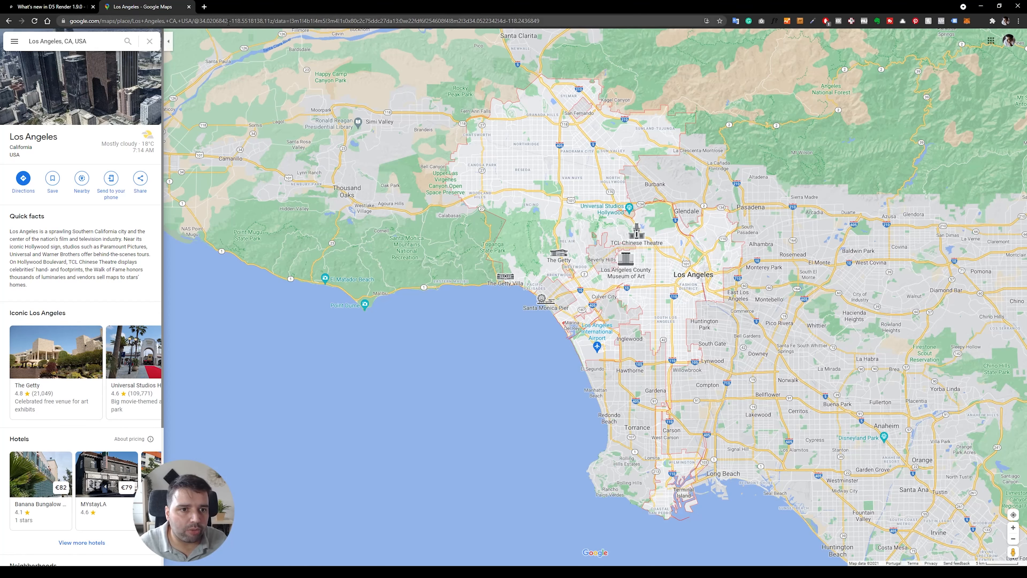
Take the Los Angeles coordinates from the map's web address, return to D5 Render, and set longitude -118 and latitude 34.
{"action": "mouse_move", "coordinate": [232, 20]}
{"action": "left_mouse_down"}
{"action": "mouse_move", "coordinate": [272, 21]}
{"action": "mouse_move", "coordinate": [237, 20]}
{"action": "left_mouse_up"}
{"action": "left_click", "coordinate": [261, 20]}
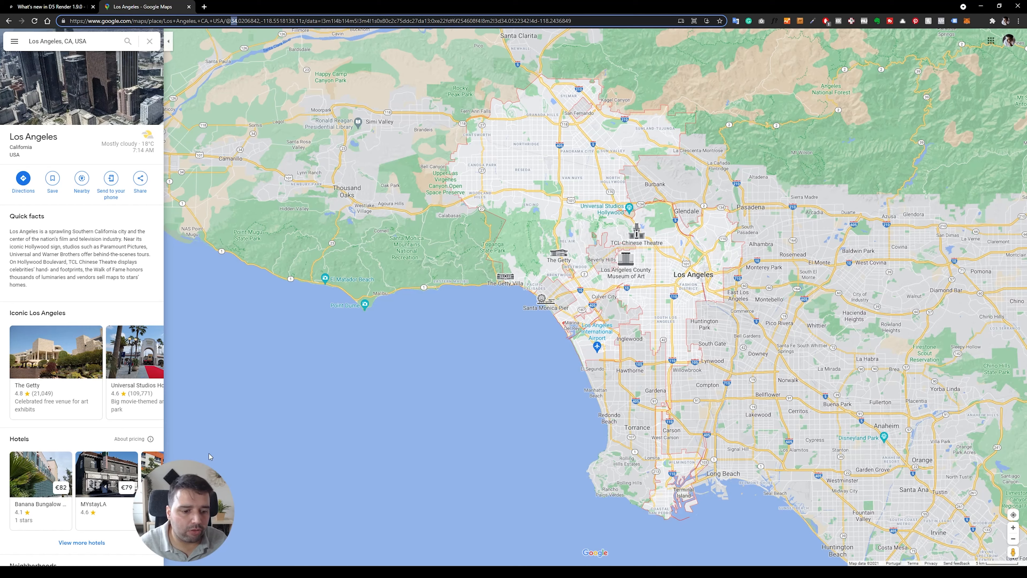
{"action": "left_click", "coordinate": [366, 571]}
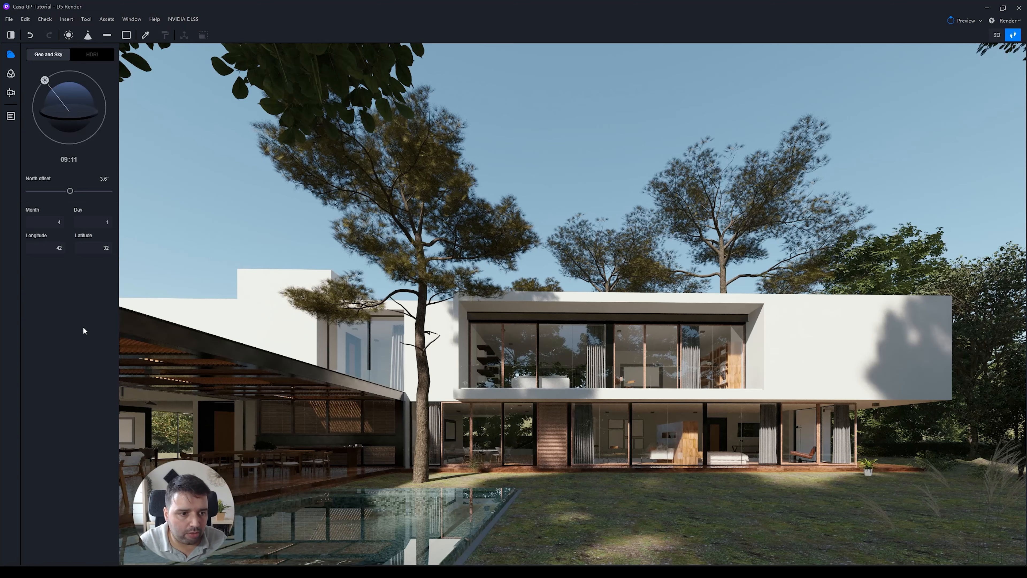
{"action": "left_click", "coordinate": [39, 250]}
{"action": "key", "text": "BackSpace"}
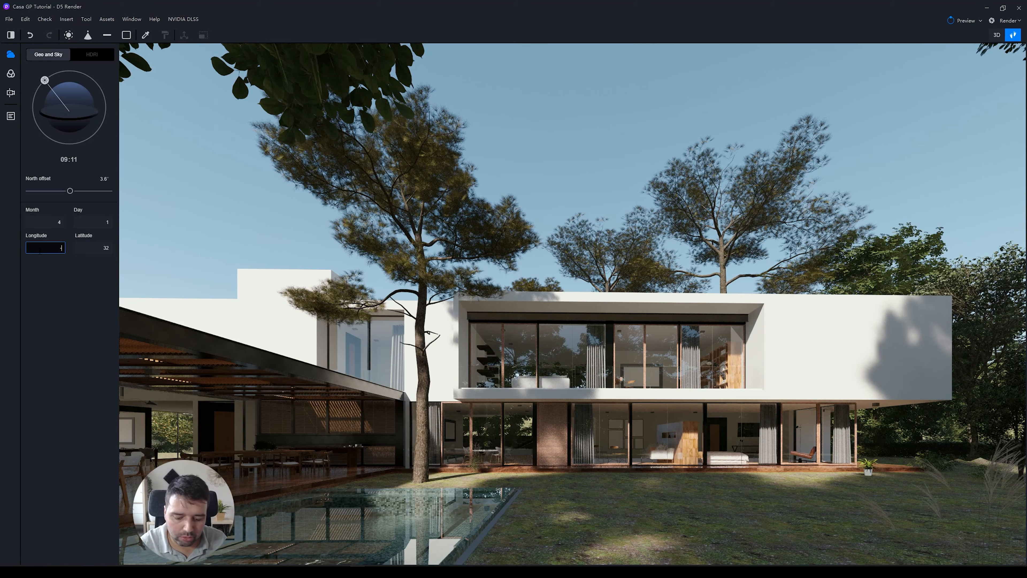
{"action": "left_click", "coordinate": [93, 250]}
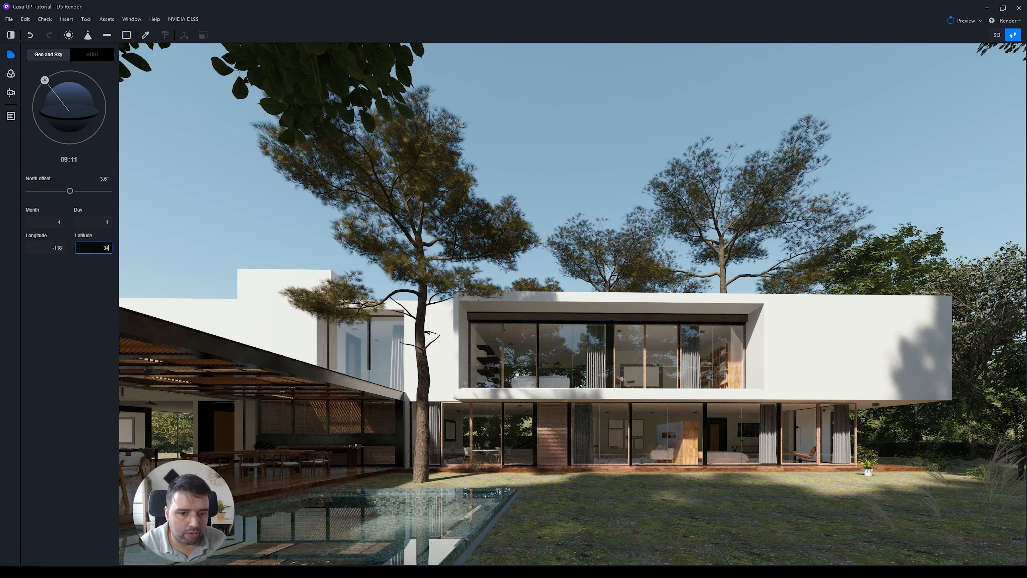
{"action": "key", "text": "Return"}
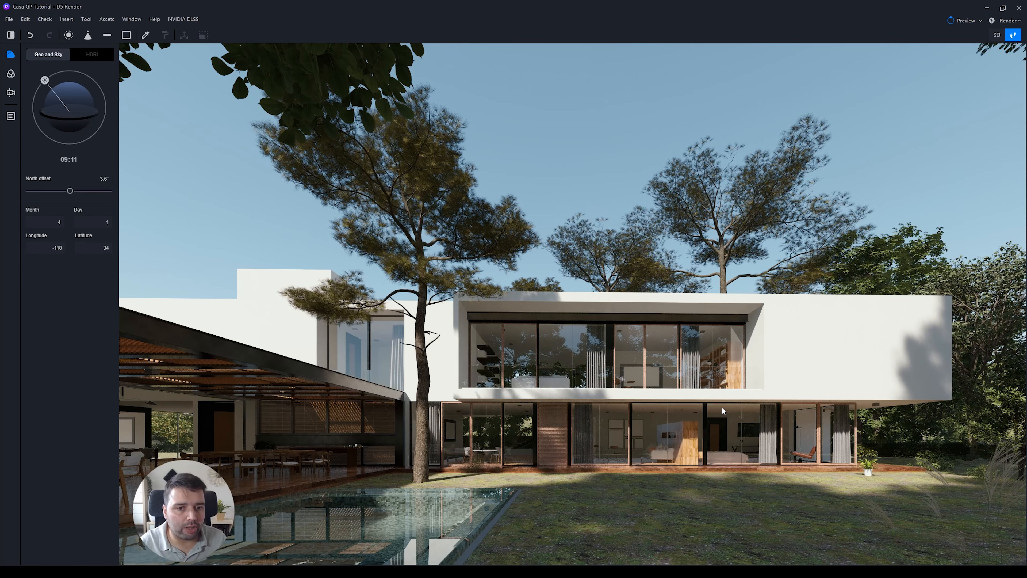
Set the month to 6 and the time of day to 15:00.
{"action": "left_click", "coordinate": [45, 222]}
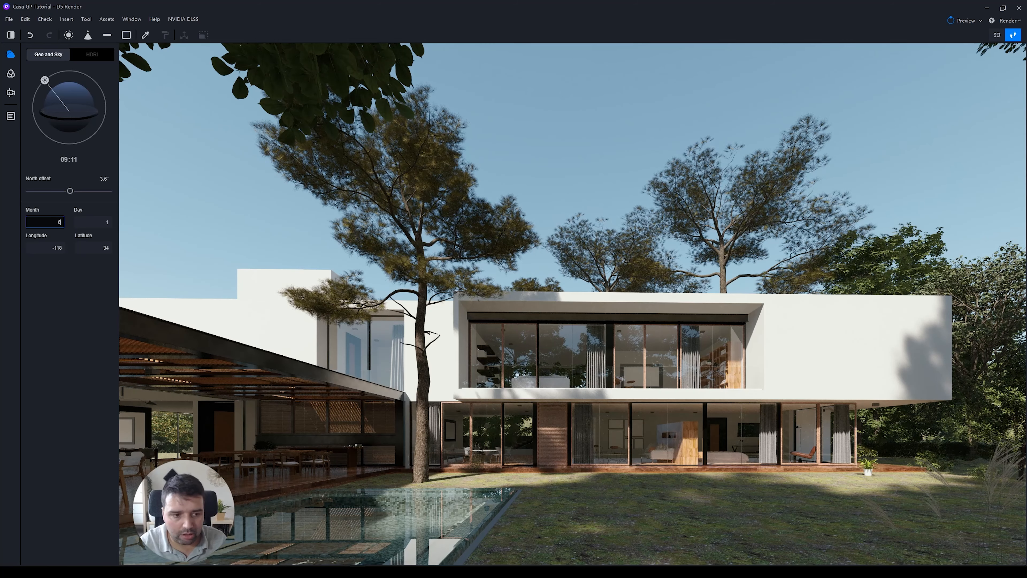
{"action": "type", "text": "6"}
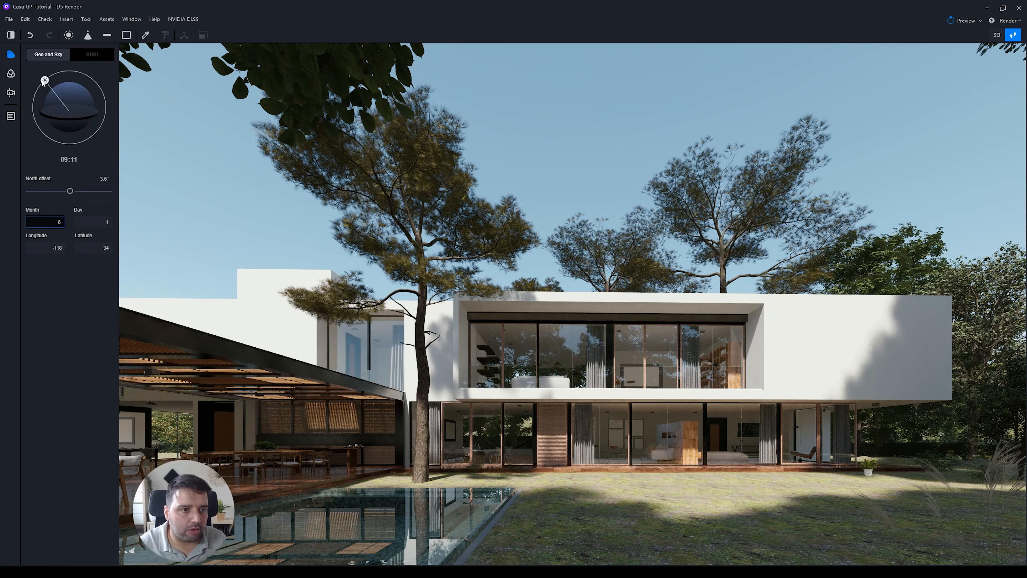
{"action": "left_click_drag", "start_coordinate": [45, 80], "coordinate": [91, 101]}
{"action": "left_click", "coordinate": [65, 159]}
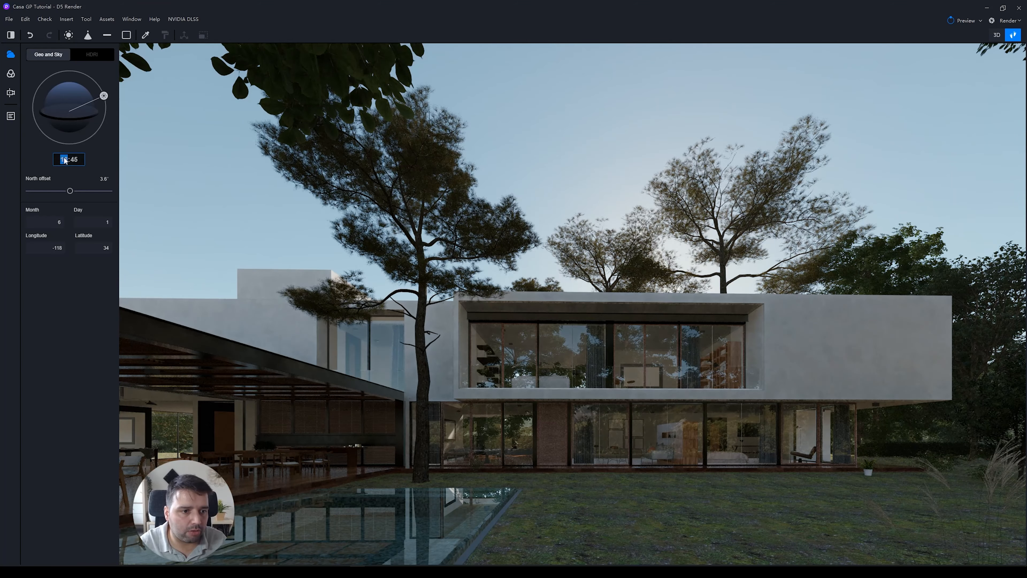
{"action": "type", "text": "15"}
{"action": "key", "text": "Return"}
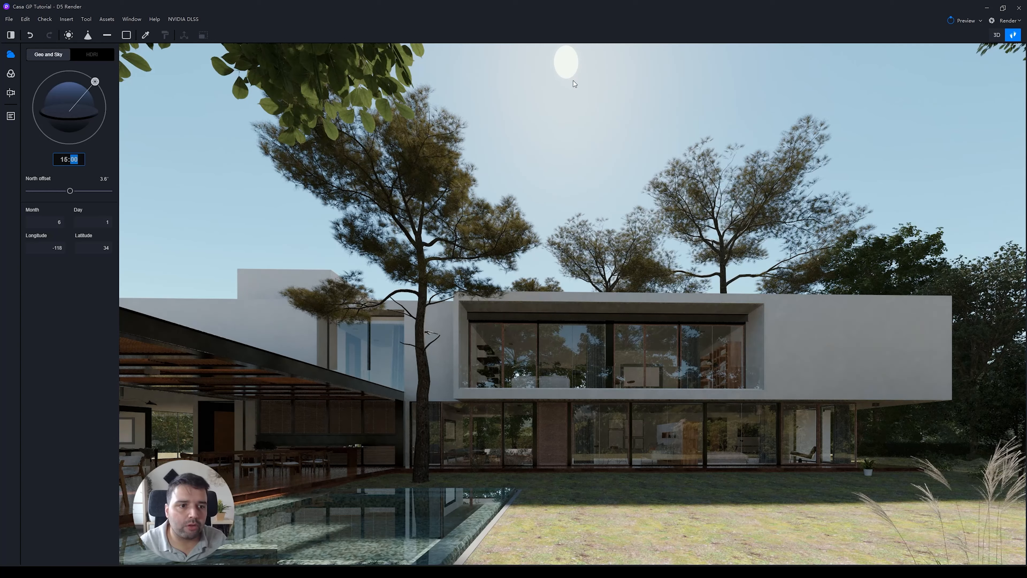
Set the month to 12 and the north offset to about -87.3°.
{"action": "left_click", "coordinate": [51, 291]}
{"action": "left_click", "coordinate": [54, 224]}
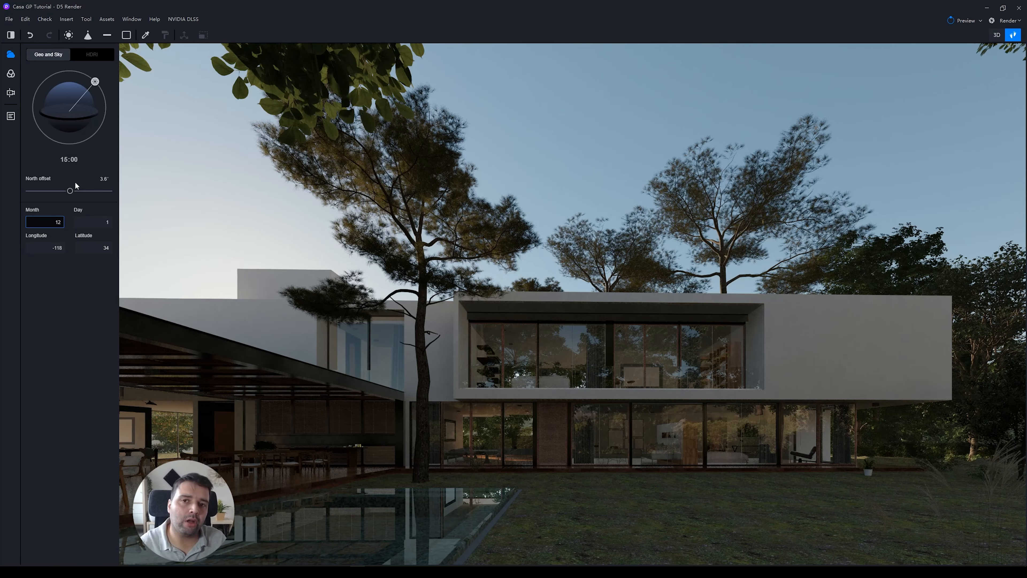
{"action": "left_click_drag", "start_coordinate": [69, 190], "coordinate": [50, 207]}
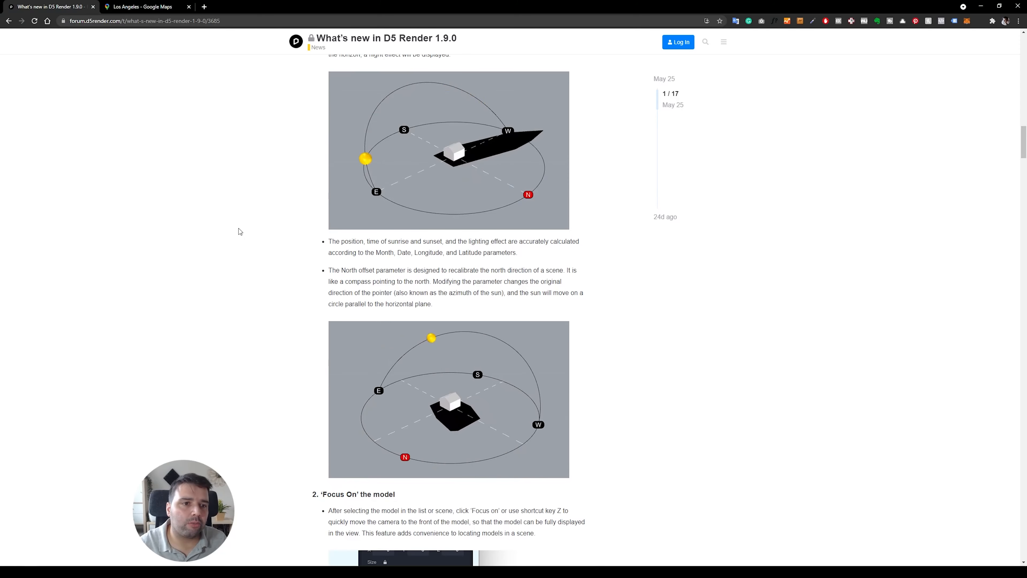
Examine the sun path and North offset diagrams in the D5 Render 1.9.0 release notes in the browser.
{"action": "scroll", "coordinate": [231, 241], "scroll_direction": "up", "scroll_amount": 1}
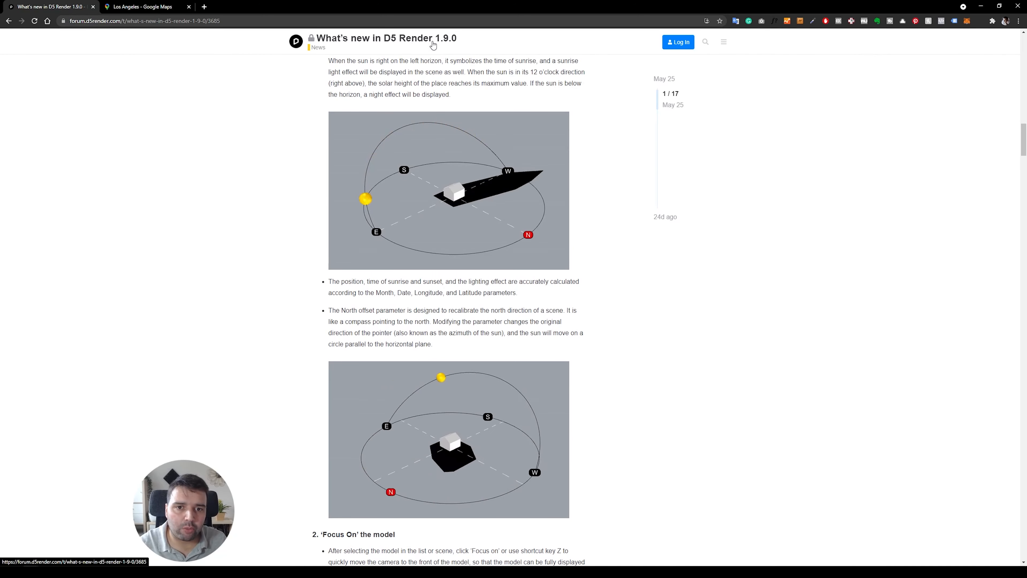
{"action": "mouse_move", "coordinate": [355, 172]}
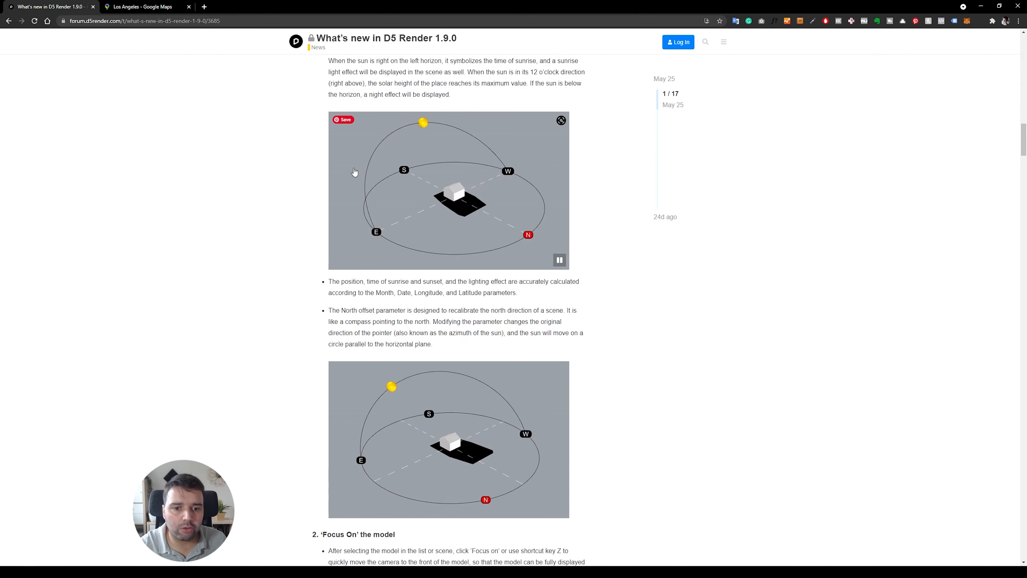
{"action": "scroll", "coordinate": [672, 280], "scroll_direction": "up", "scroll_amount": 3, "text": "ctrl"}
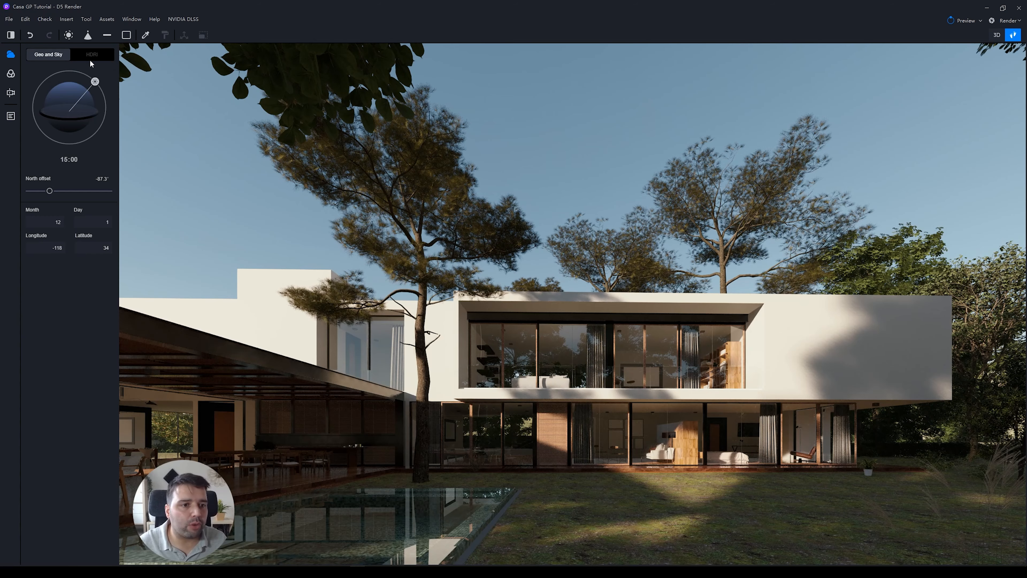
Switch the D5 Render scene's environment to HDRI and choose the Partly cloudy sky.
{"action": "left_click", "coordinate": [93, 55]}
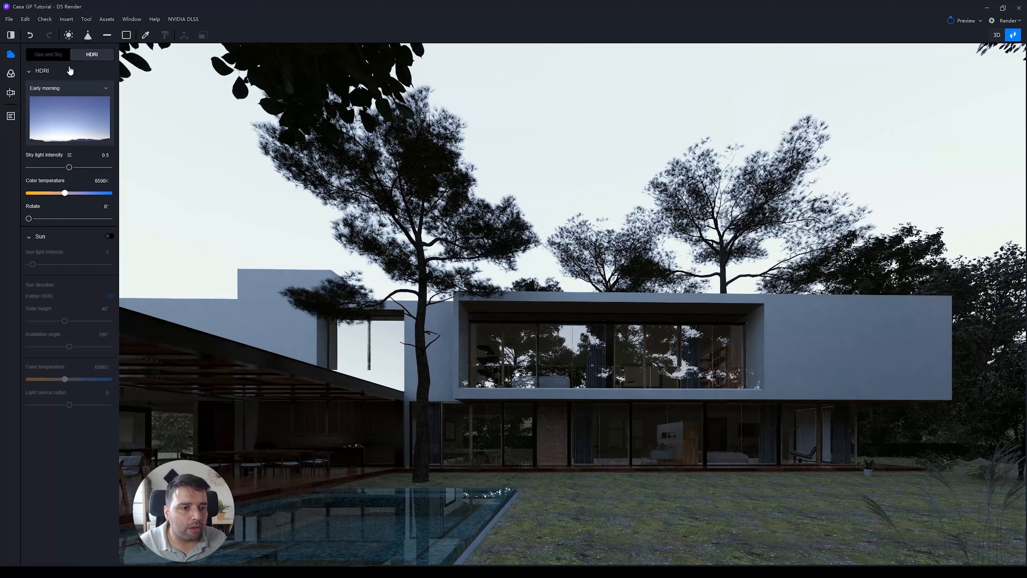
{"action": "left_click", "coordinate": [80, 136]}
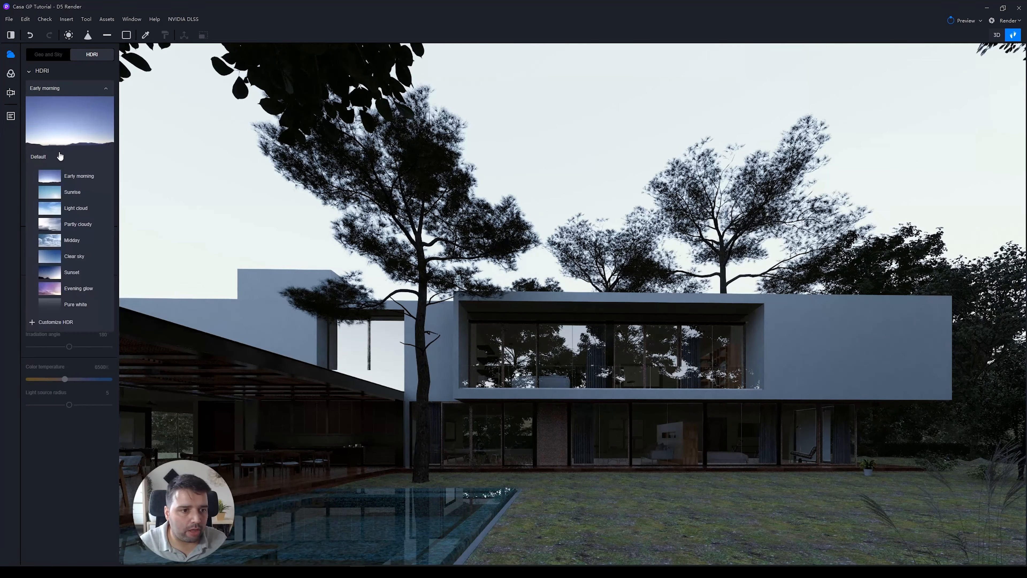
{"action": "left_click", "coordinate": [76, 225]}
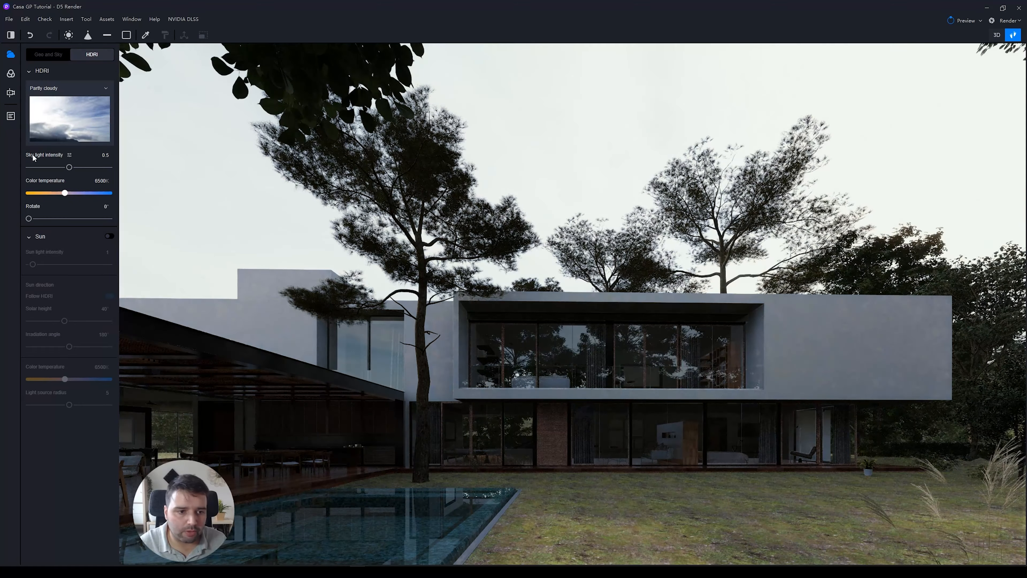
{"action": "left_click", "coordinate": [79, 89]}
{"action": "left_click", "coordinate": [79, 89]}
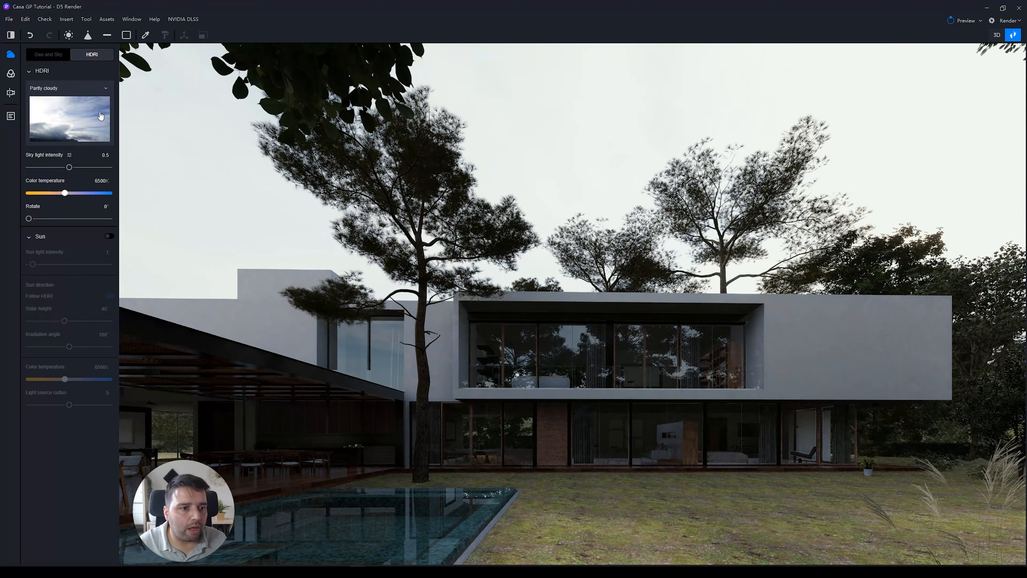
Separate the background light intensity from the HDRI sky light intensity.
{"action": "left_click", "coordinate": [69, 156]}
{"action": "left_click", "coordinate": [69, 155]}
{"action": "left_click", "coordinate": [69, 155]}
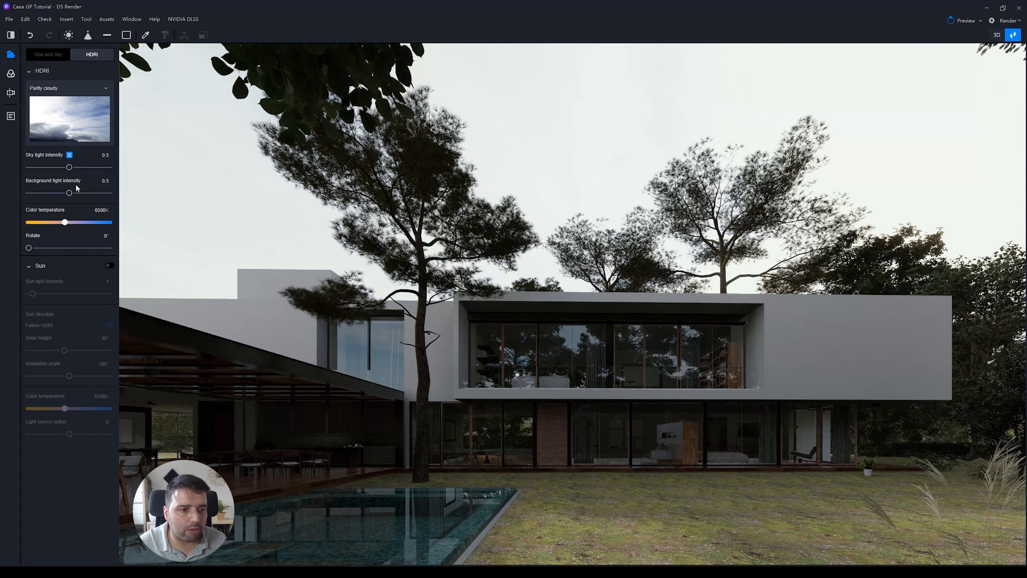
{"action": "left_click", "coordinate": [70, 154]}
{"action": "left_click", "coordinate": [69, 155]}
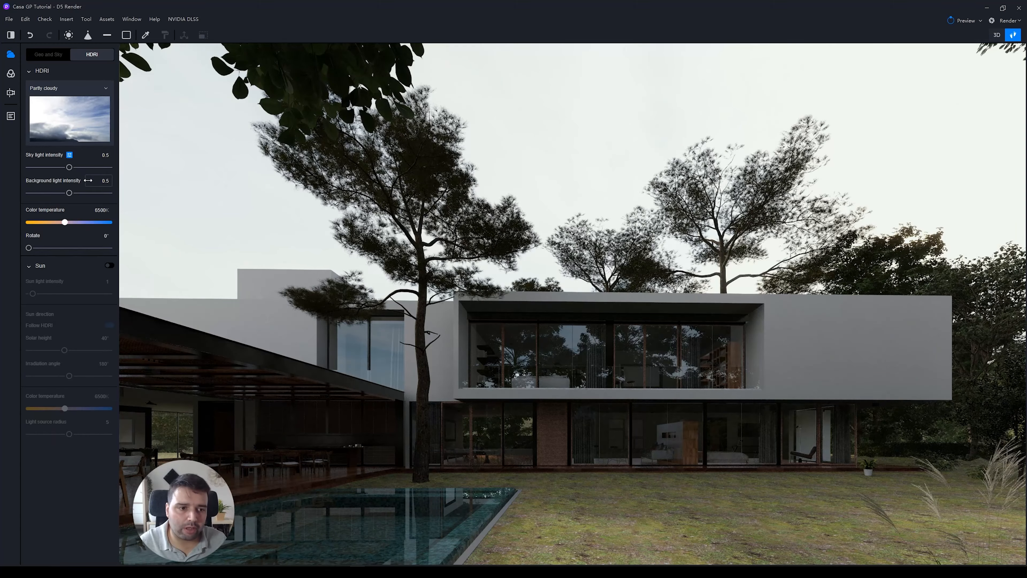
Set the background light intensity and the sky light intensity to 0.
{"action": "left_click", "coordinate": [105, 180]}
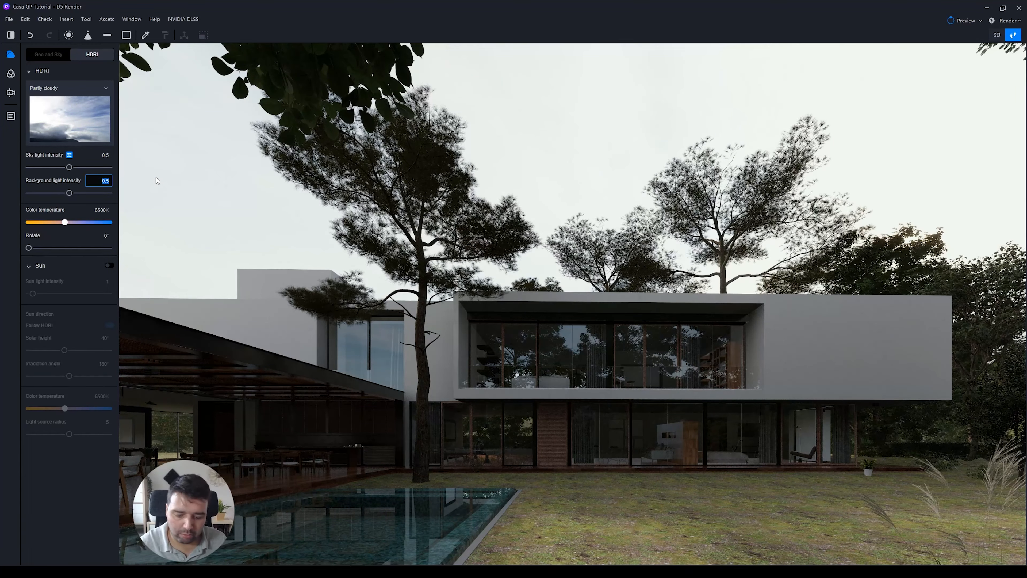
{"action": "type", "text": "0"}
{"action": "key", "text": "Return"}
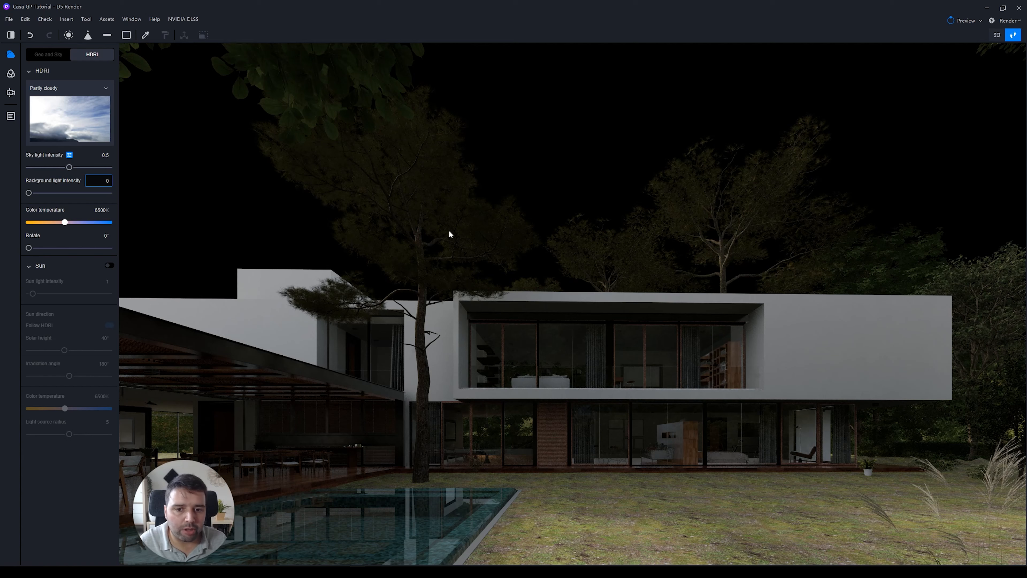
{"action": "left_click_drag", "start_coordinate": [94, 156], "coordinate": [107, 154]}
{"action": "left_click", "coordinate": [104, 155]}
{"action": "type", "text": "0"}
{"action": "key", "text": "Return"}
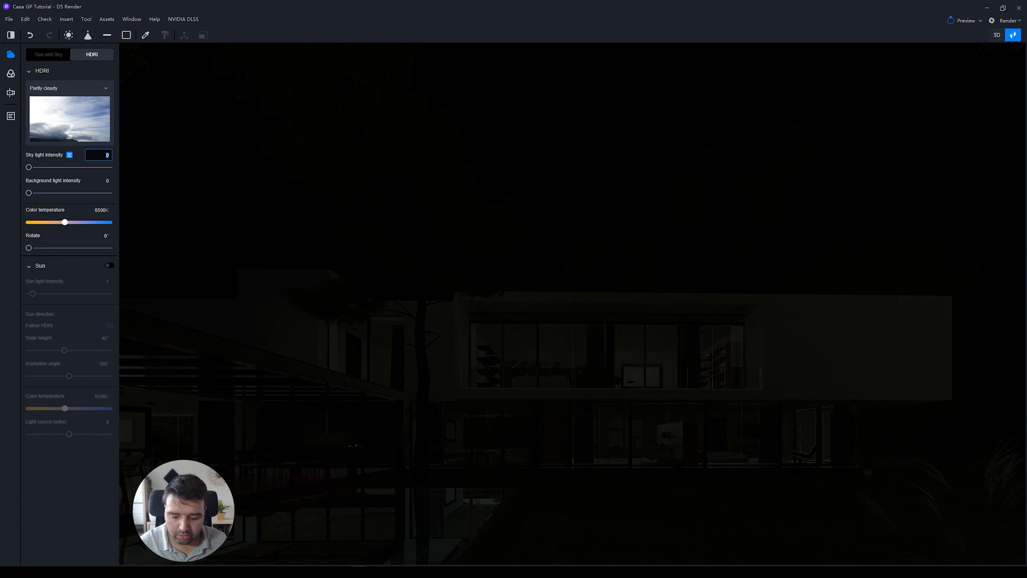
Bring the HDRI lighting back with background light intensity at about 0.14 and sky light intensity raised above 0.5.
{"action": "type", "text": "0.5"}
{"action": "left_click", "coordinate": [104, 180]}
{"action": "type", "text": ".5"}
{"action": "left_click_drag", "start_coordinate": [69, 193], "coordinate": [39, 193]}
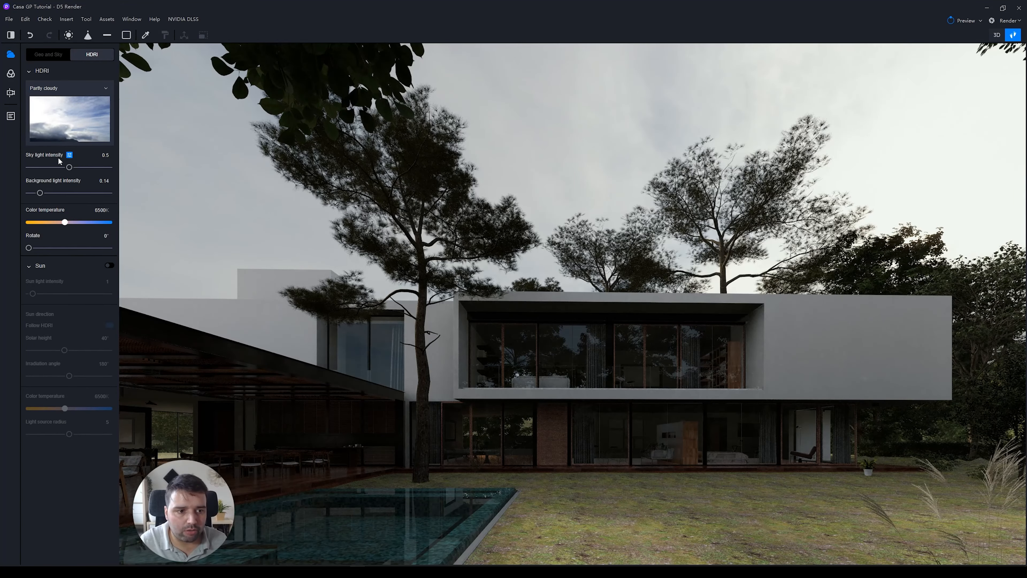
{"action": "left_click_drag", "start_coordinate": [70, 167], "coordinate": [94, 167]}
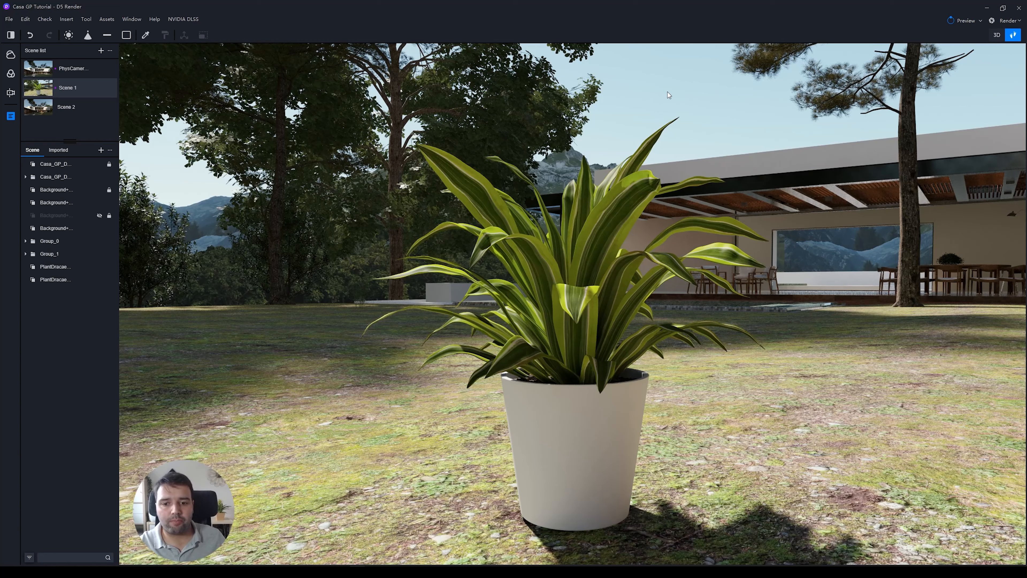
Select the potted plant in Scene 1 and pick its leaf material with the material picker.
{"action": "left_click", "coordinate": [626, 209]}
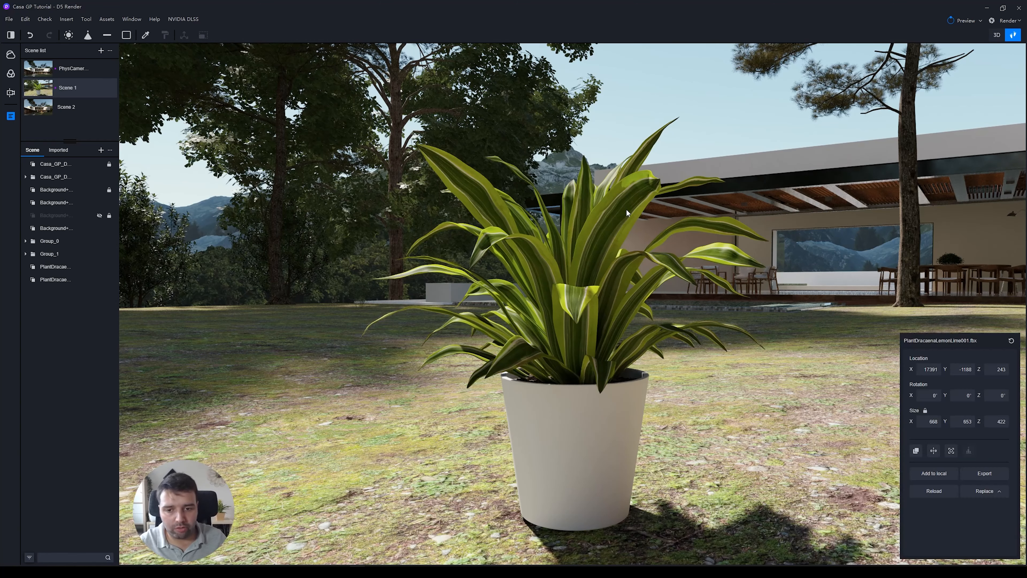
{"action": "key", "text": "i"}
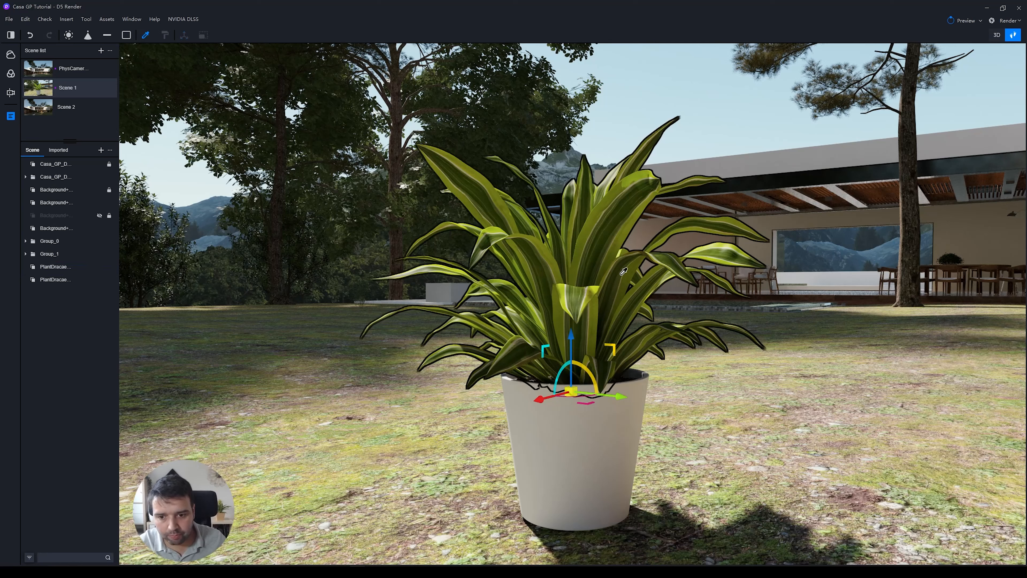
{"action": "left_click", "coordinate": [663, 236]}
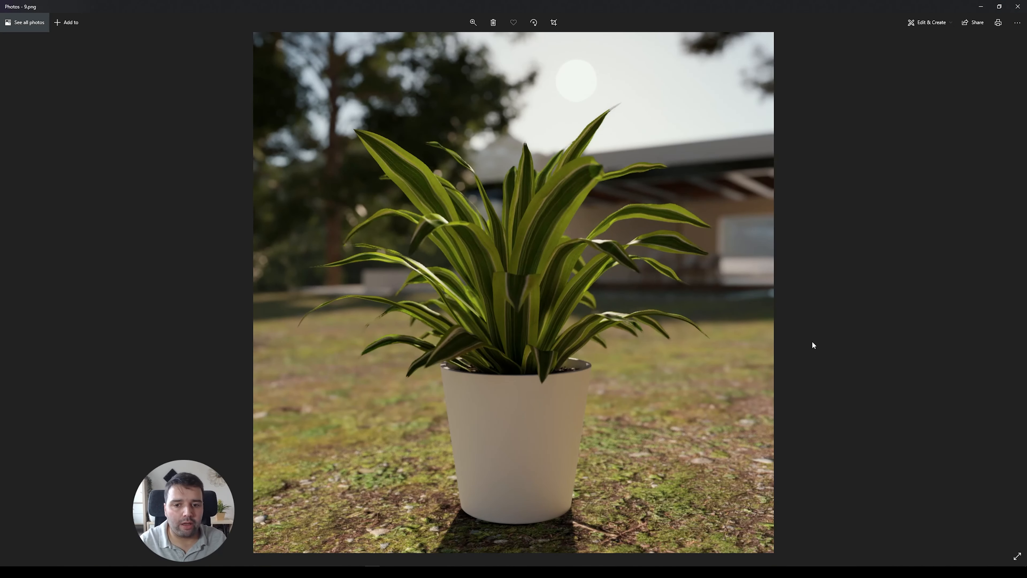
Compare the leaf appearance in the plant renders 9.png and 10.png in Photos.
{"action": "key", "text": "Right"}
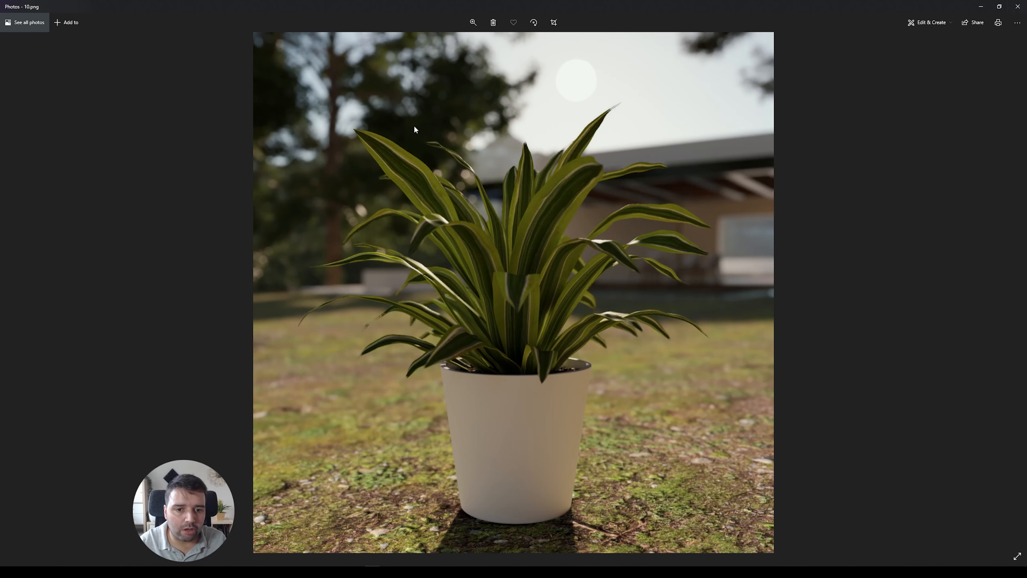
{"action": "key", "text": "Left"}
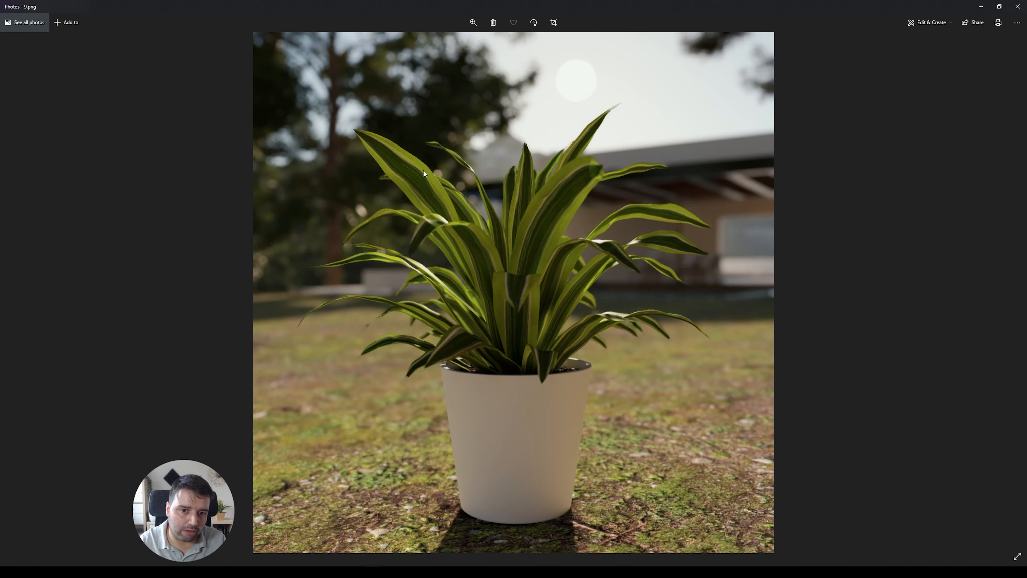
{"action": "key", "text": "Right"}
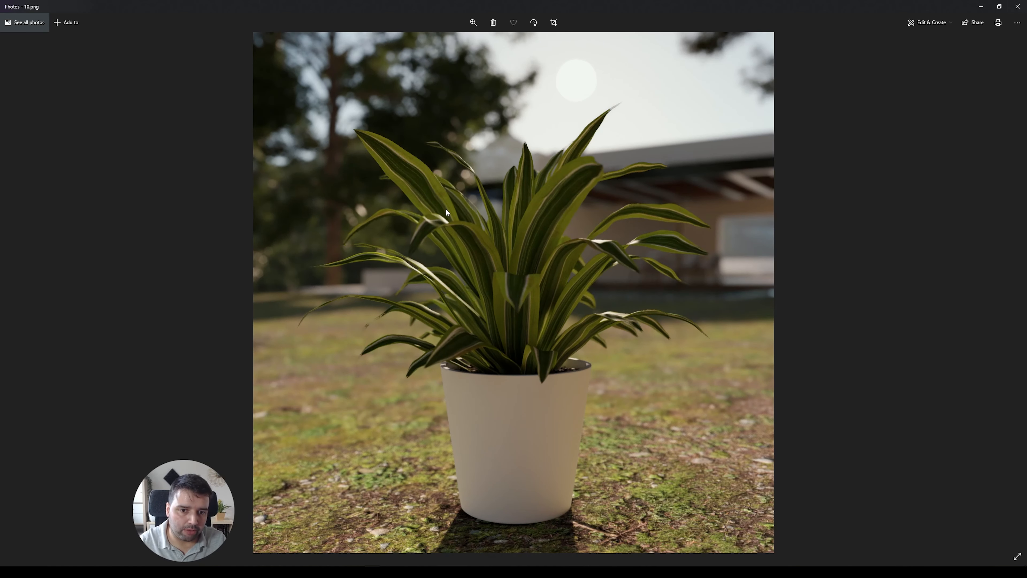
{"action": "key", "text": "Left"}
{"action": "key", "text": "Right"}
{"action": "key", "text": "Left"}
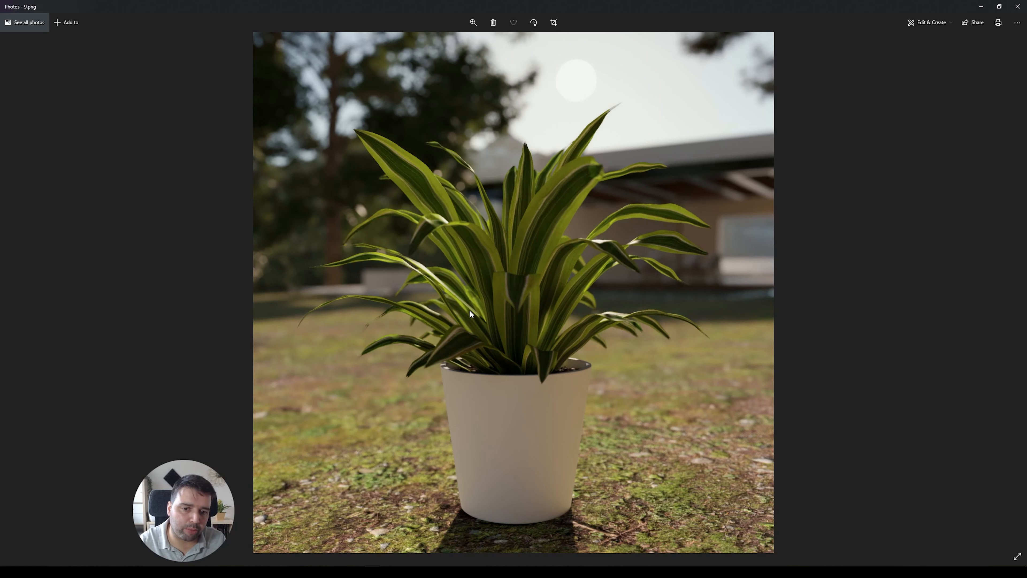
Flip between the two potted-plant renders once more to examine the difference in leaf translucency.
{"action": "key", "text": "Right"}
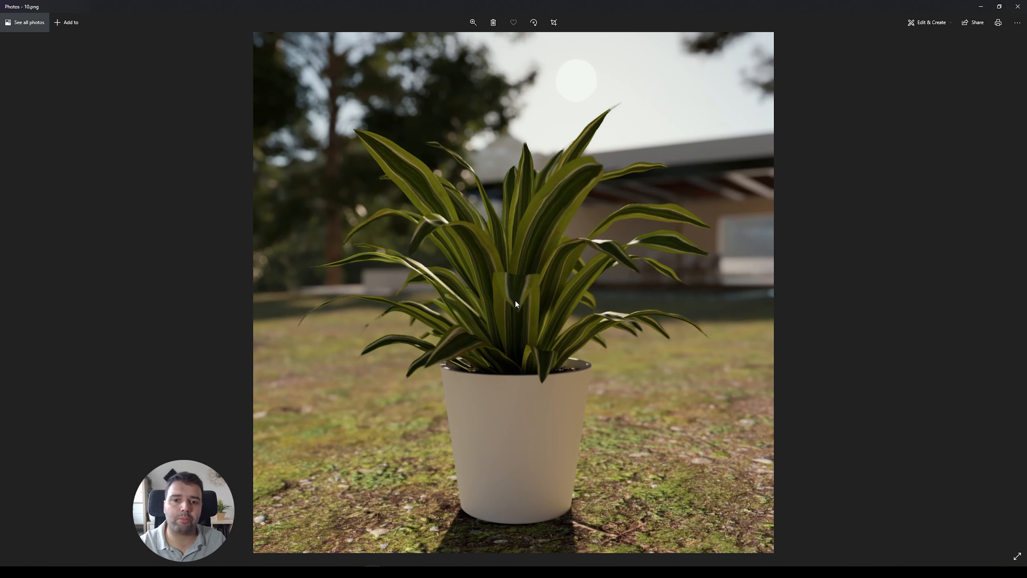
{"action": "key", "text": "Left"}
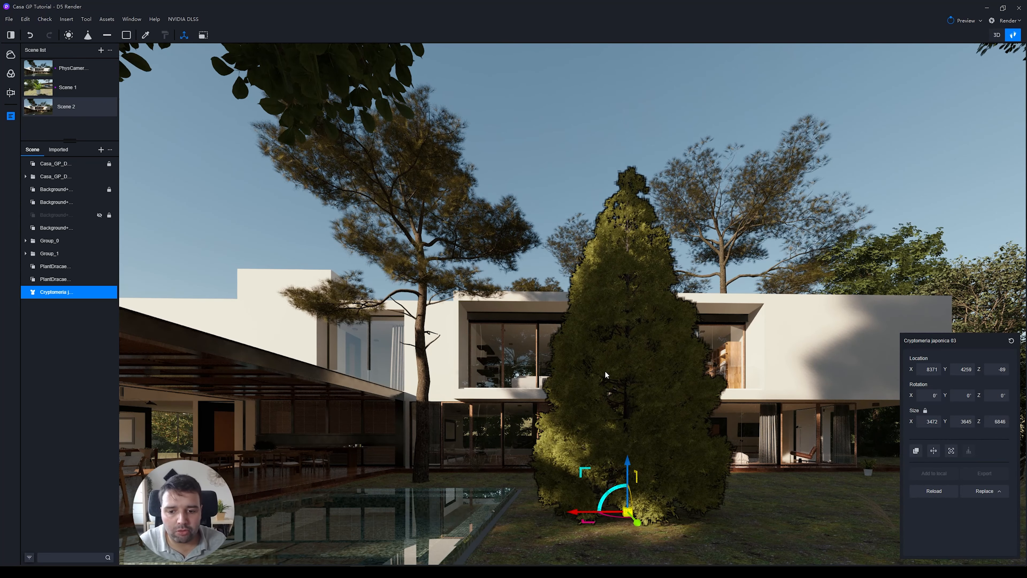
Replace the selected Cryptomeria tree in front of the house with Cedrus deodara 04 from the online conifer assets.
{"action": "left_click", "coordinate": [992, 494]}
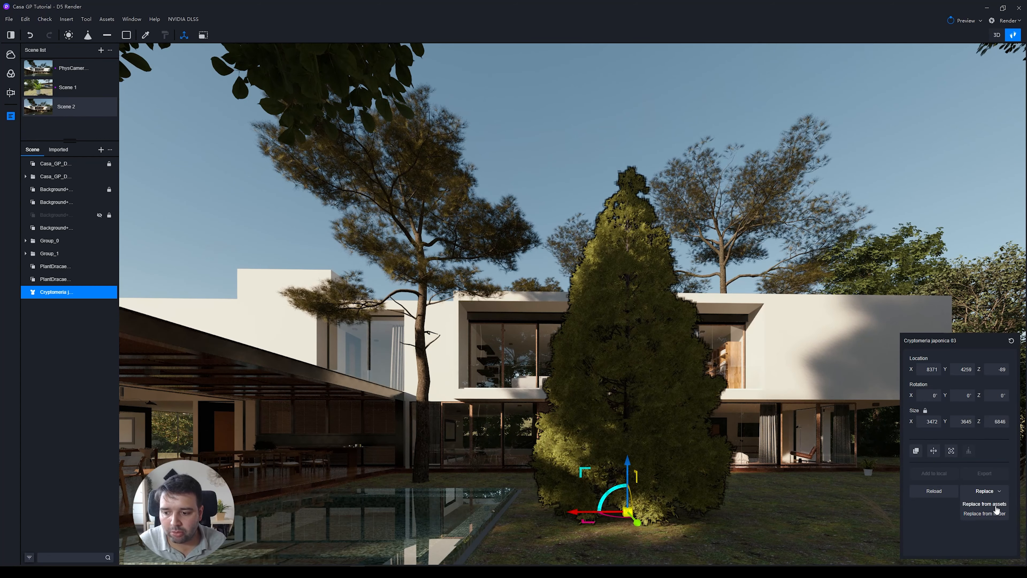
{"action": "left_click", "coordinate": [996, 504]}
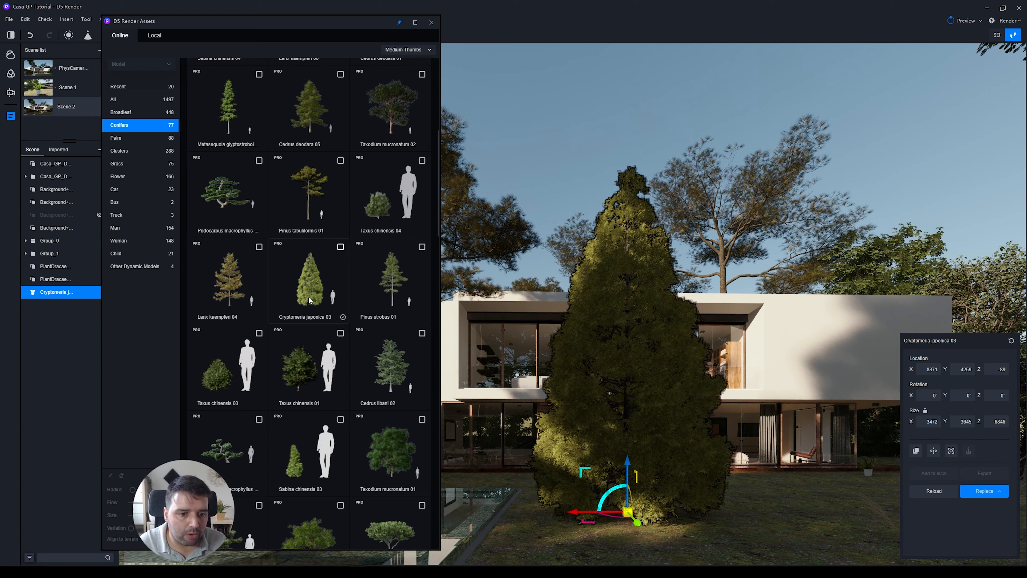
{"action": "scroll", "coordinate": [309, 267], "scroll_direction": "up", "scroll_amount": 2}
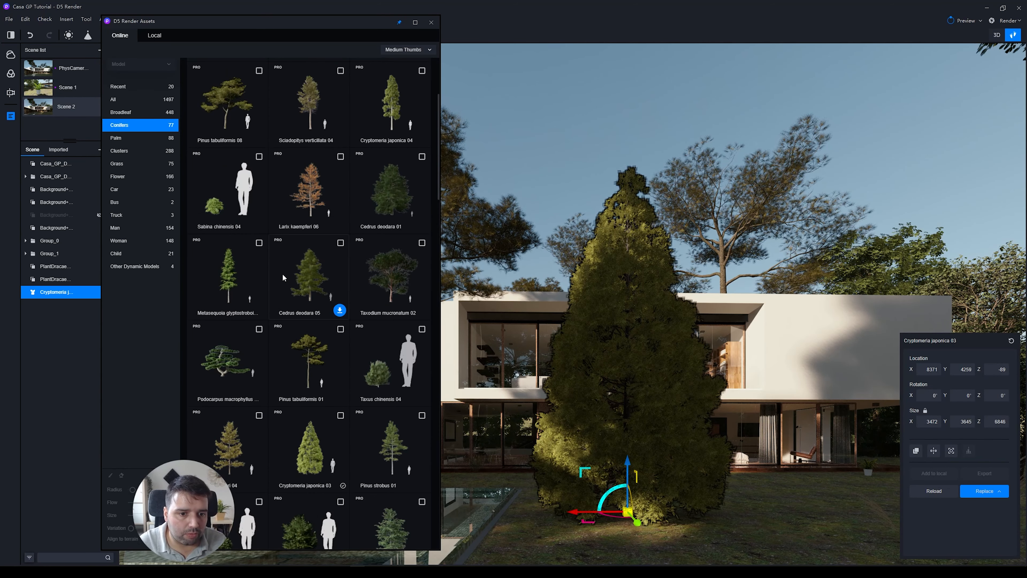
{"action": "scroll", "coordinate": [283, 273], "scroll_direction": "up", "scroll_amount": 2}
{"action": "left_click", "coordinate": [305, 104]}
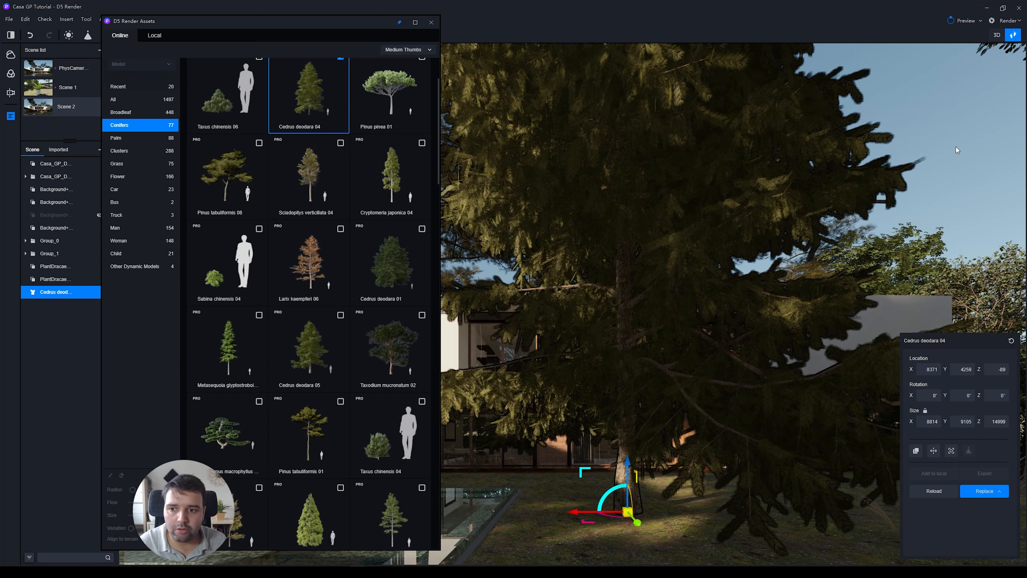
Swap the tree for Cryptomeria japonica 03, and try Sabina chinensis 04 in the same spot.
{"action": "scroll", "coordinate": [404, 384], "scroll_direction": "down", "scroll_amount": 2}
{"action": "left_click", "coordinate": [287, 391]}
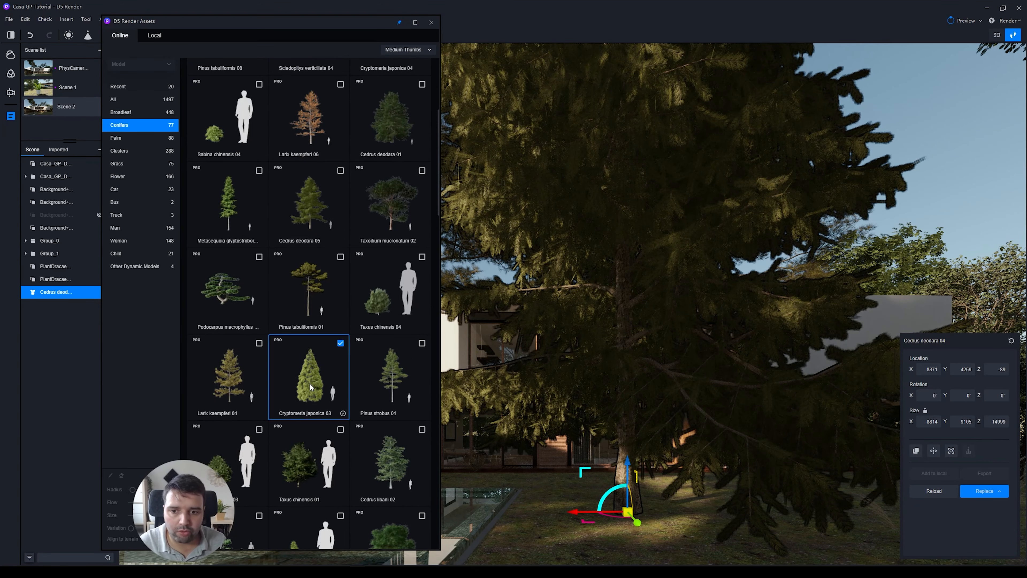
{"action": "scroll", "coordinate": [315, 346], "scroll_direction": "up", "scroll_amount": 3}
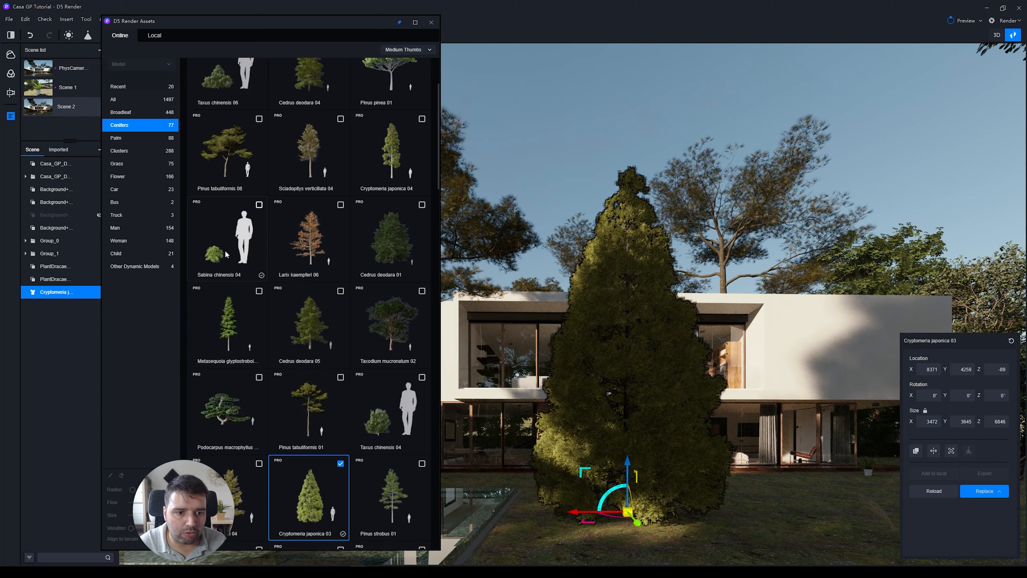
{"action": "left_click", "coordinate": [216, 253]}
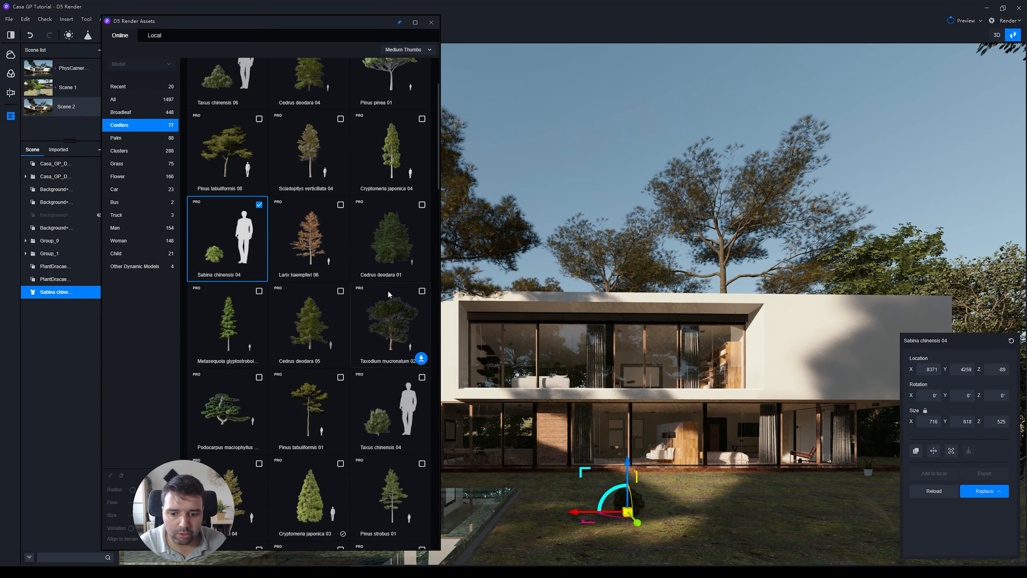
Replace the small shrub with the Metasequoia glyptostroboides conifer and close the asset library.
{"action": "scroll", "coordinate": [300, 341], "scroll_direction": "down", "scroll_amount": 1}
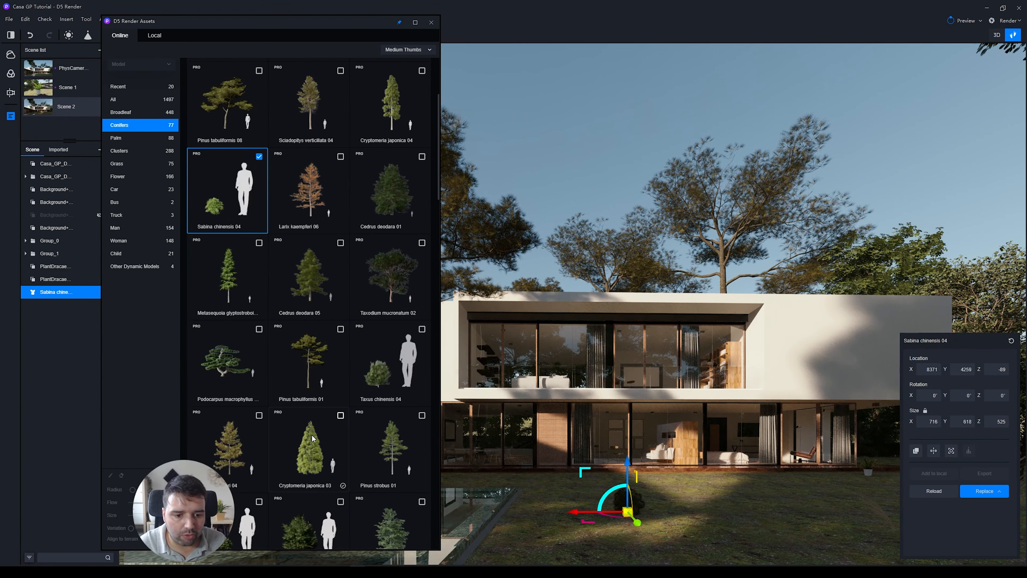
{"action": "left_click", "coordinate": [227, 275]}
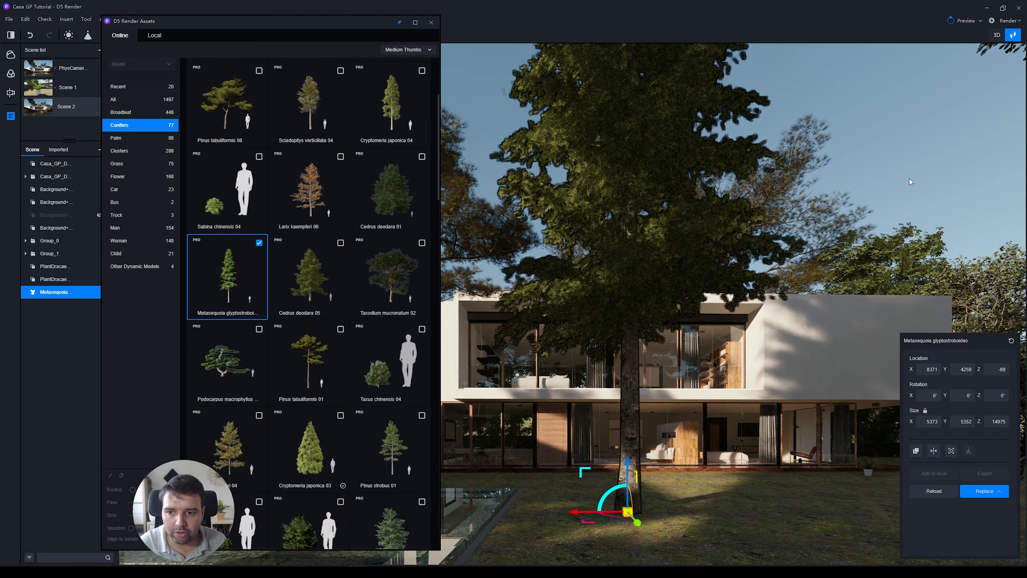
{"action": "left_click", "coordinate": [431, 23]}
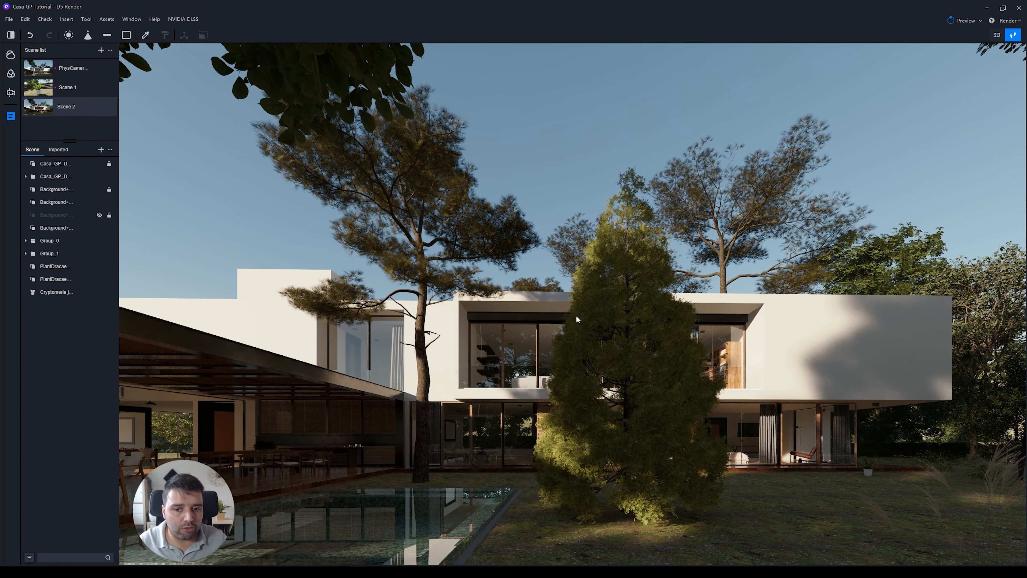
Duplicate the Cryptomeria japonica 03 tree along the X axis, placing the copy at about X 12200.
{"action": "left_click", "coordinate": [567, 420]}
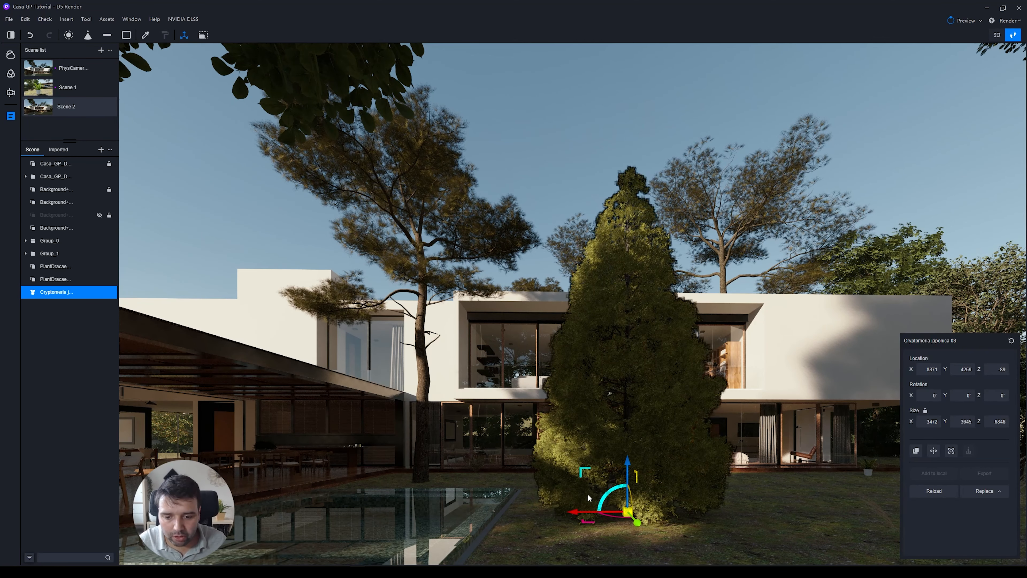
{"action": "left_click_drag", "start_coordinate": [610, 513], "coordinate": [778, 513]}
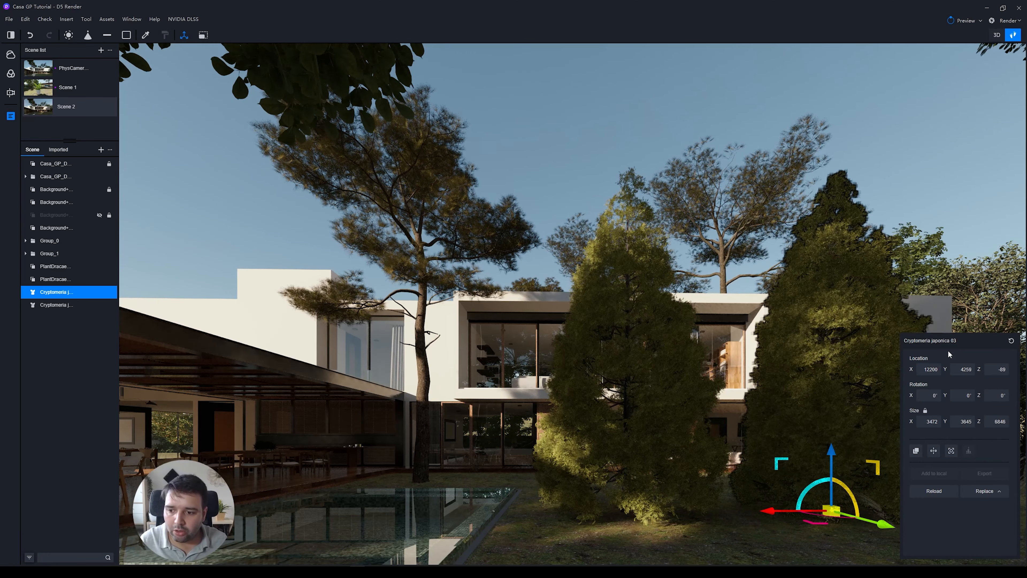
{"action": "left_click", "coordinate": [880, 174]}
Tint the copied tree's foliage material M_3 with a hue of about 31 and a saturation of about 35.
{"action": "double_click", "coordinate": [846, 272]}
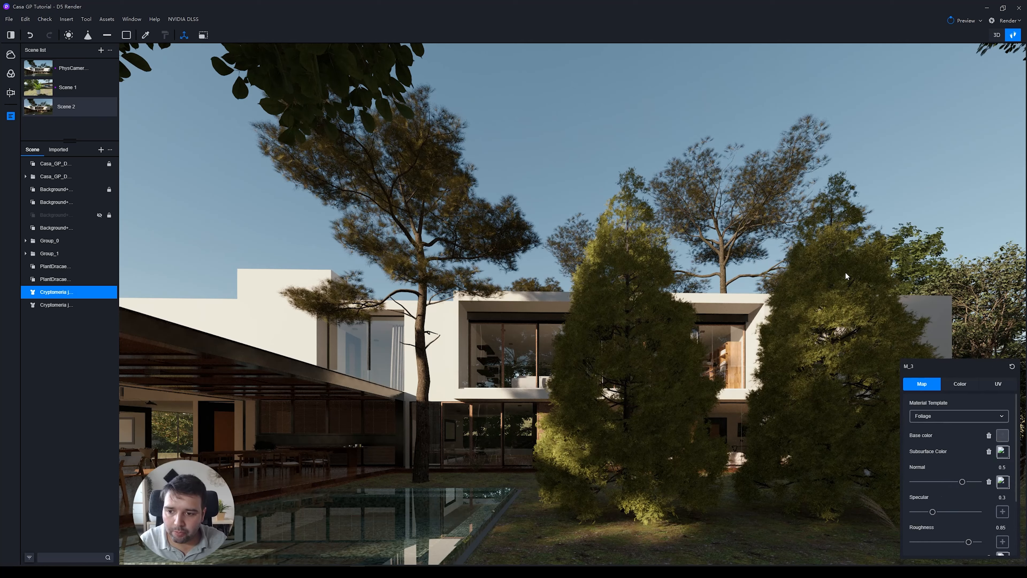
{"action": "left_click", "coordinate": [964, 386]}
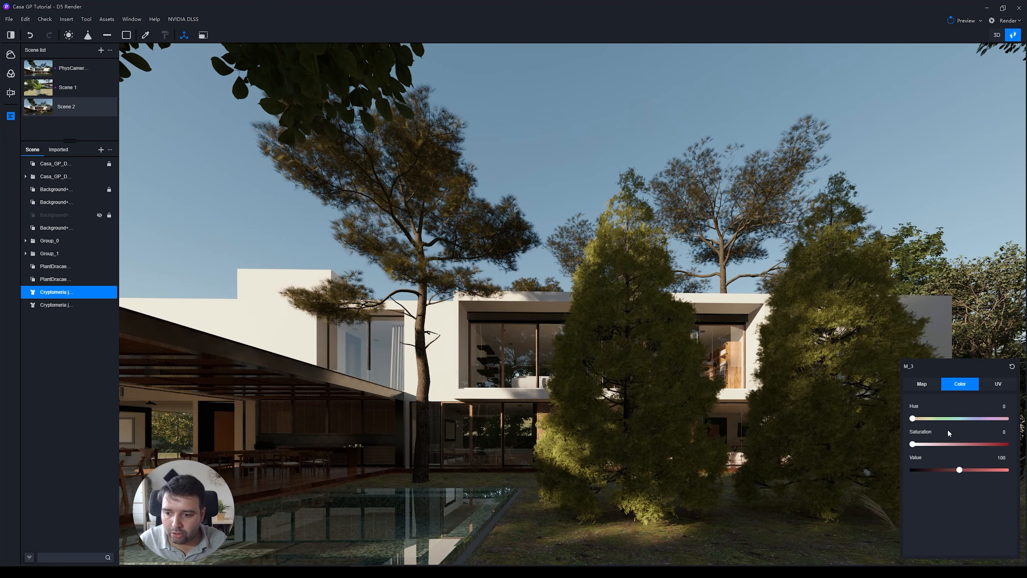
{"action": "left_click_drag", "start_coordinate": [913, 444], "coordinate": [956, 444]}
{"action": "left_click_drag", "start_coordinate": [912, 418], "coordinate": [945, 443]}
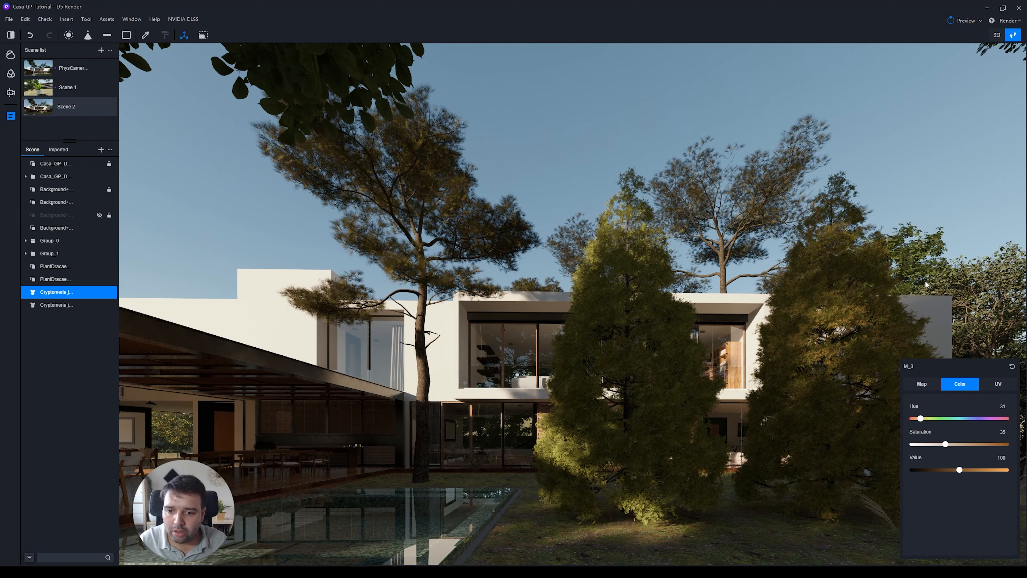
{"action": "key", "text": "Escape"}
{"action": "key", "text": "Escape"}
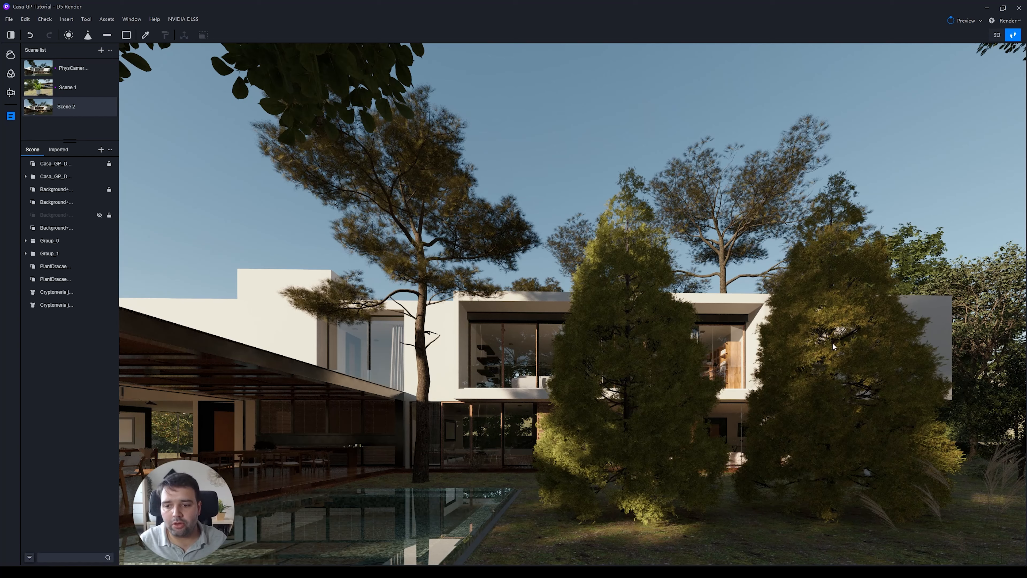
Set the month to 6 in the Geo and Sky sun settings.
{"action": "left_click", "coordinate": [13, 55]}
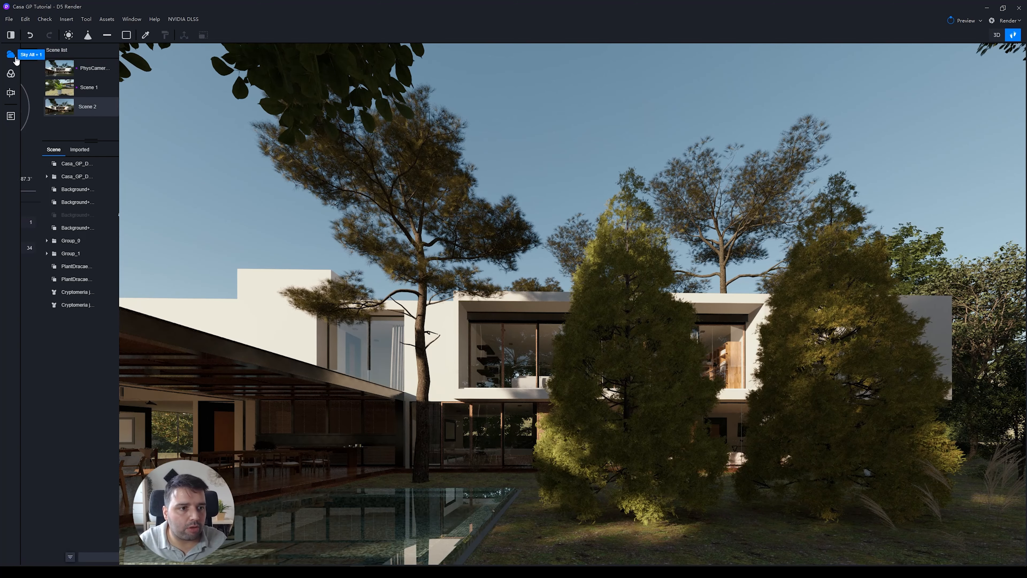
{"action": "left_click", "coordinate": [53, 221]}
{"action": "type", "text": "6"}
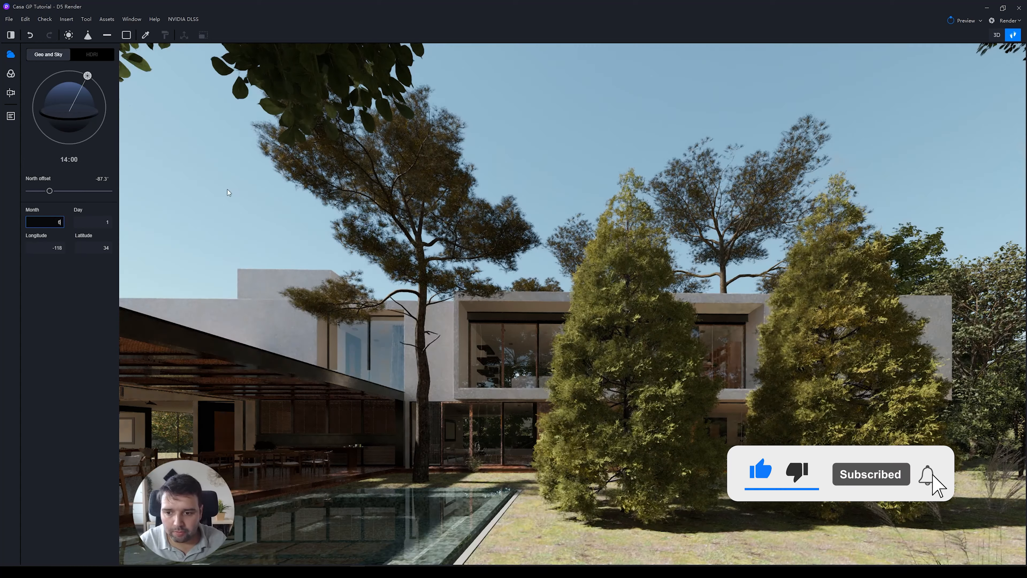
Strengthen the copied tree's foliage tint to a hue of about 34 and a saturation of about 60.
{"action": "left_click", "coordinate": [878, 342]}
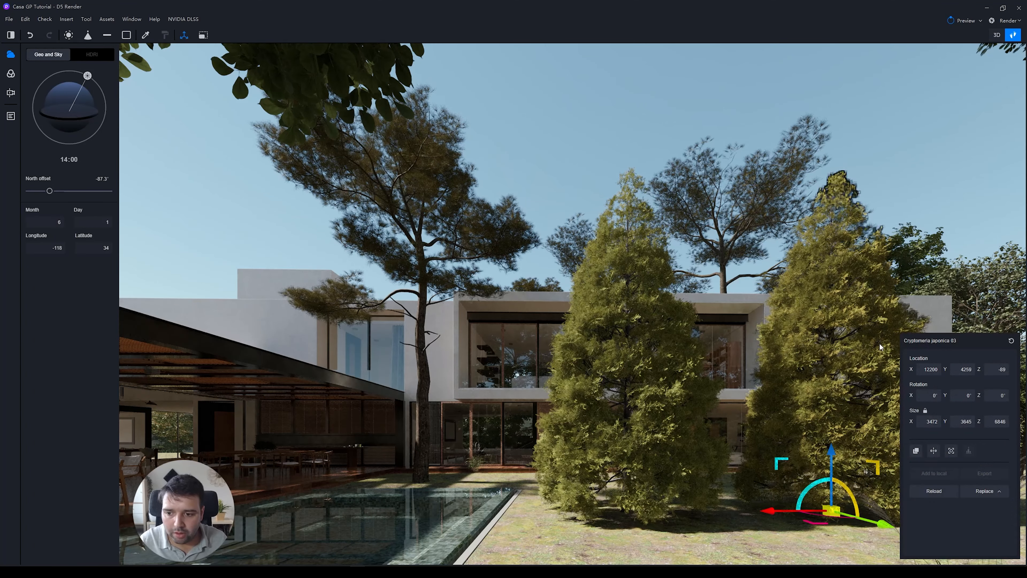
{"action": "left_click_drag", "start_coordinate": [946, 444], "coordinate": [968, 443]}
{"action": "left_click_drag", "start_coordinate": [921, 418], "coordinate": [921, 418]}
{"action": "left_click", "coordinate": [895, 190]}
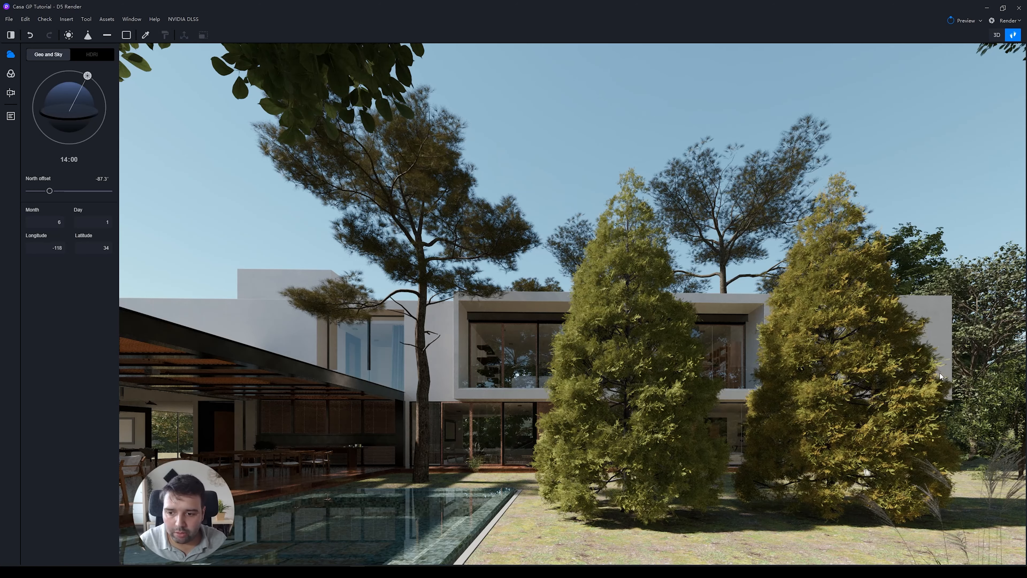
Pick the copied tree's foliage material again and review its hue and saturation adjustments.
{"action": "key", "text": "i"}
{"action": "left_click", "coordinate": [798, 308]}
{"action": "key", "text": "i"}
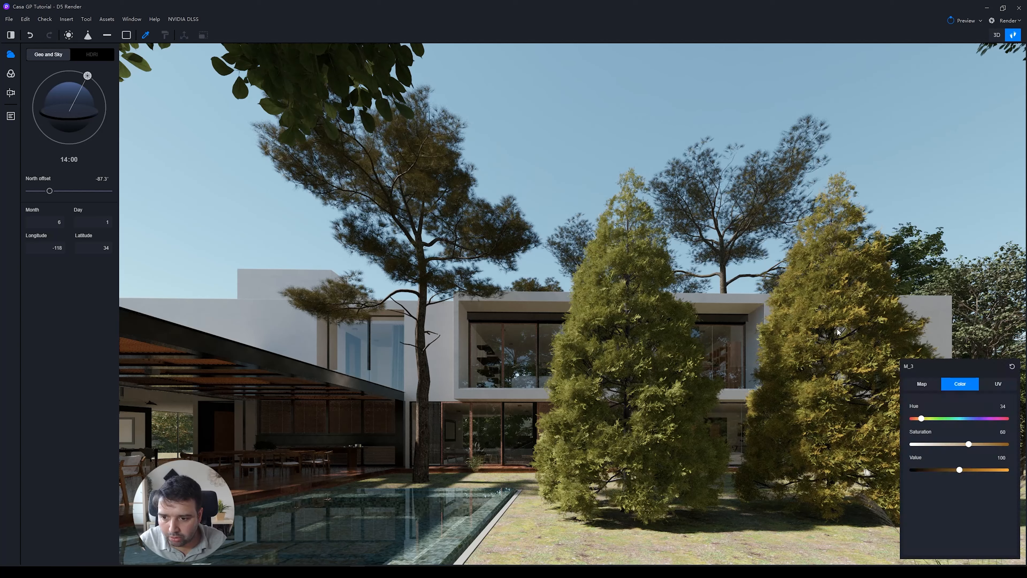
{"action": "left_click", "coordinate": [838, 329]}
{"action": "left_click", "coordinate": [895, 188]}
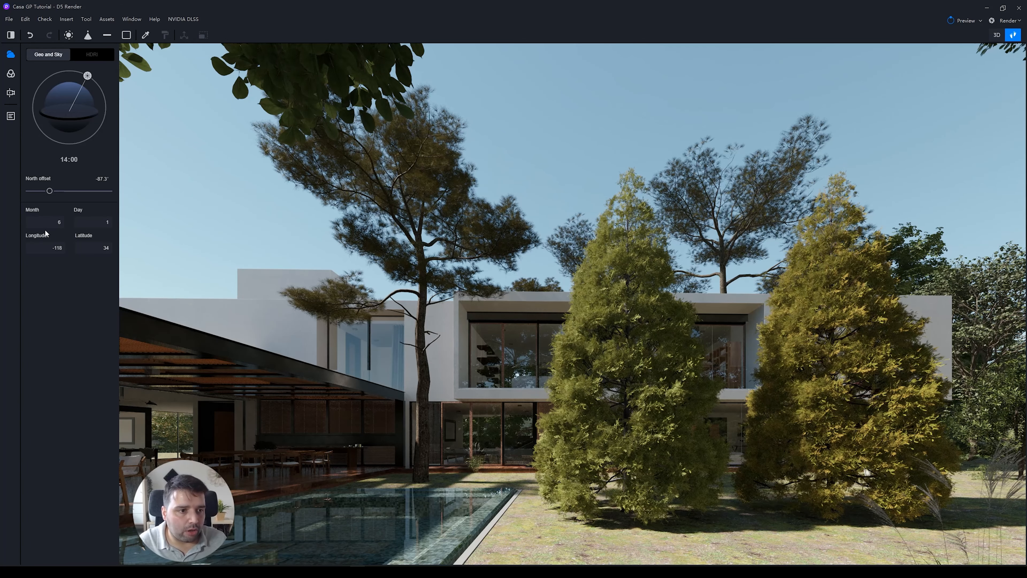
In the weather effects, toggle the fog off and back on, and raise its density to about 2.27.
{"action": "left_click", "coordinate": [8, 78]}
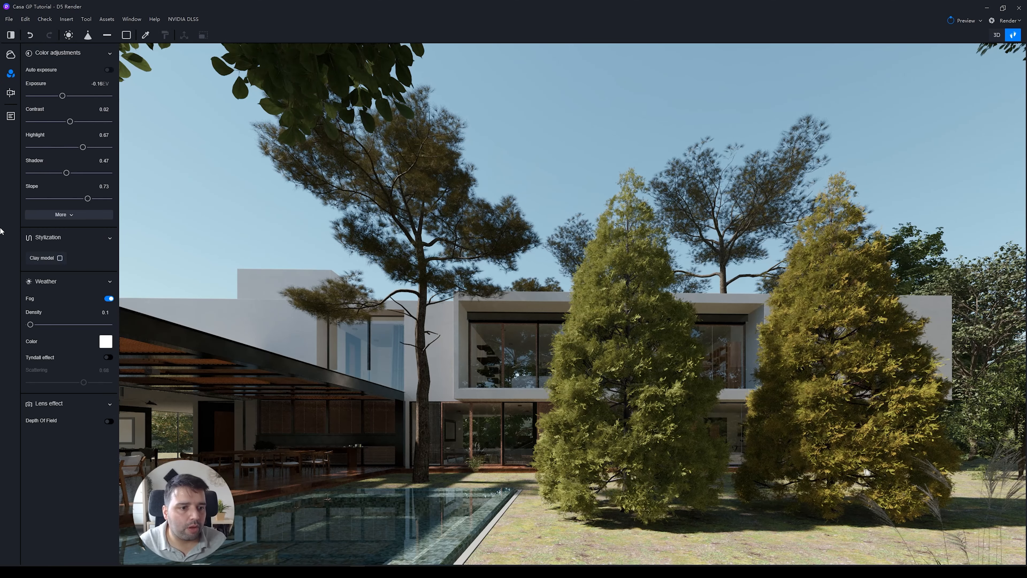
{"action": "left_click", "coordinate": [108, 299]}
{"action": "left_click", "coordinate": [110, 299]}
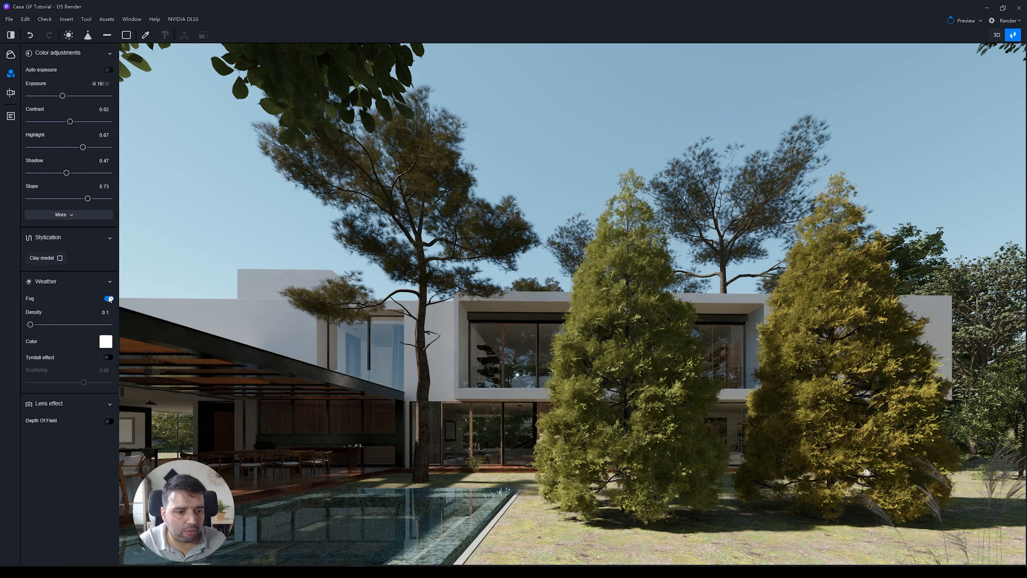
{"action": "left_click", "coordinate": [107, 286]}
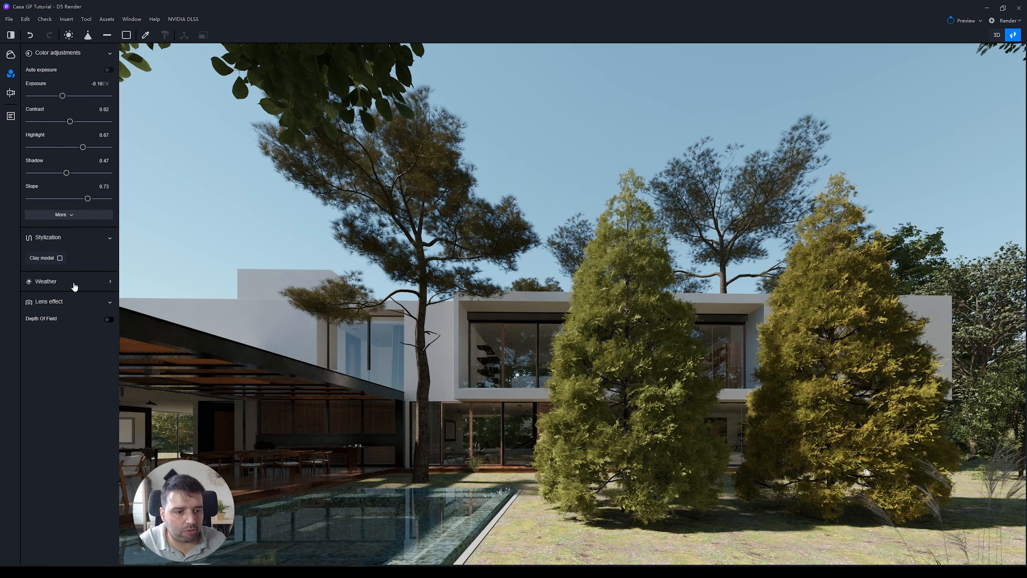
{"action": "left_click", "coordinate": [75, 285]}
{"action": "left_click_drag", "start_coordinate": [28, 325], "coordinate": [59, 324]}
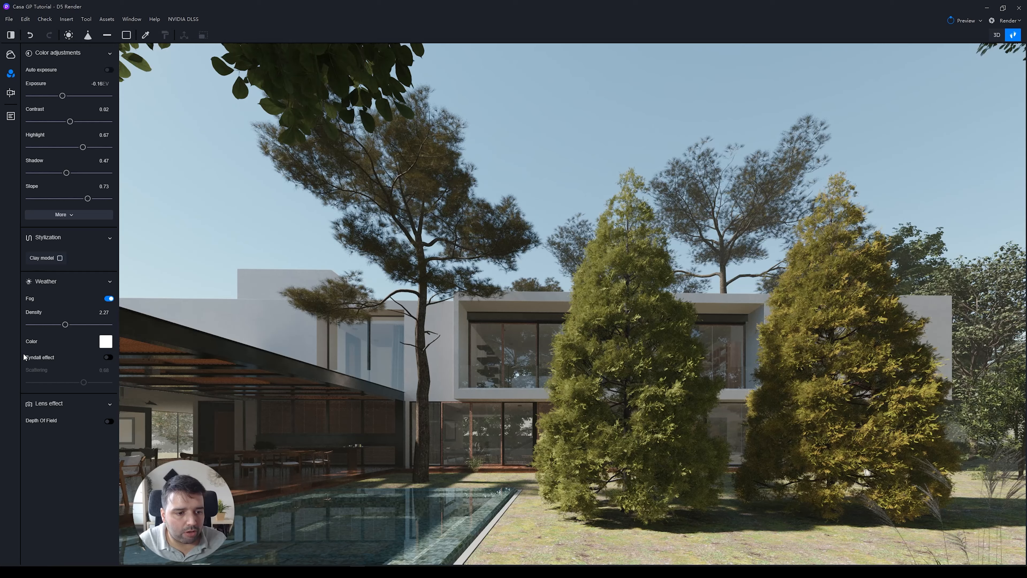
Enable the Tyndall effect with scattering at about 0.98 and reduce the fog density to about 1.72.
{"action": "left_click", "coordinate": [109, 356]}
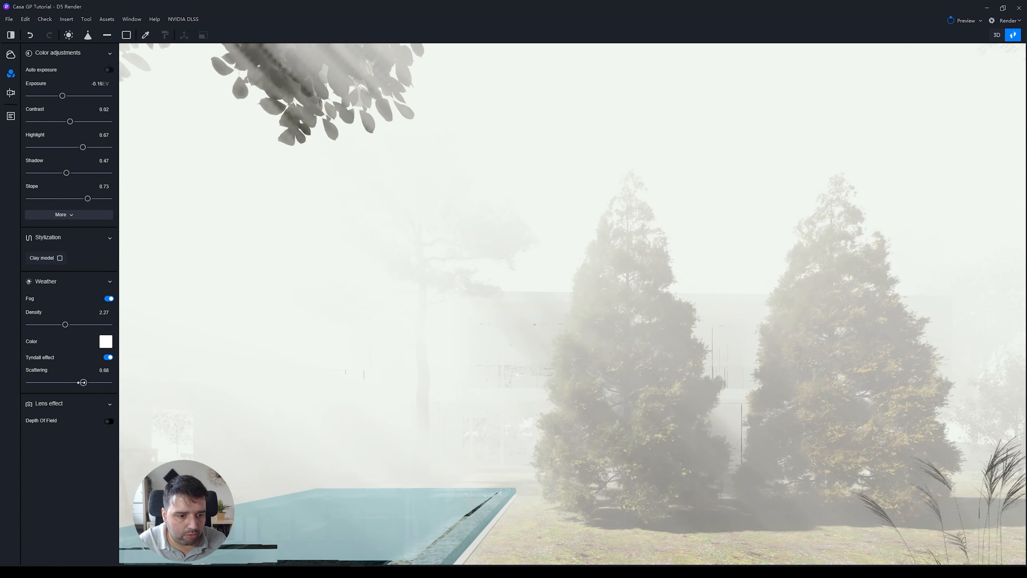
{"action": "left_click_drag", "start_coordinate": [83, 382], "coordinate": [109, 382]}
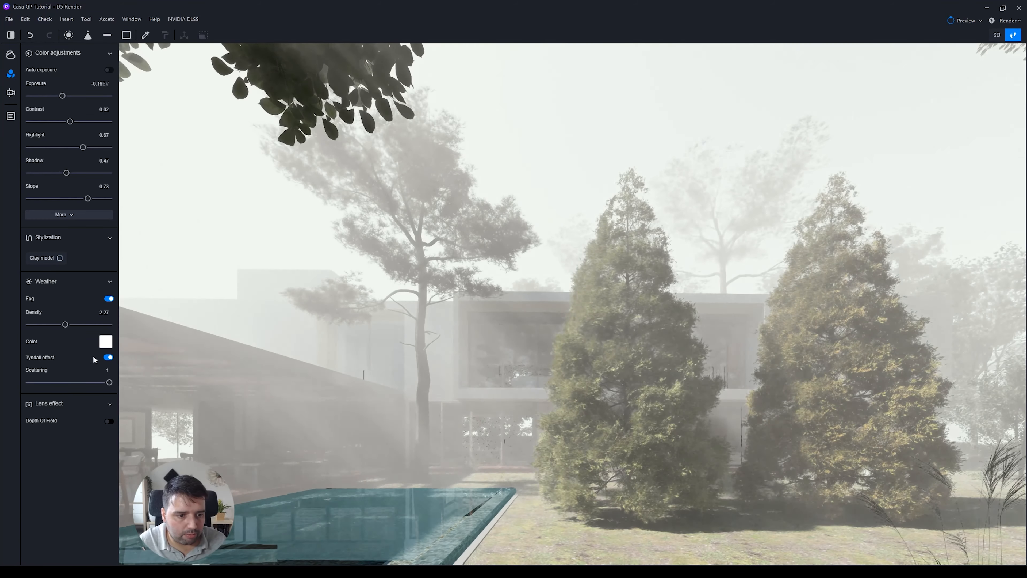
{"action": "left_click_drag", "start_coordinate": [65, 324], "coordinate": [56, 324]}
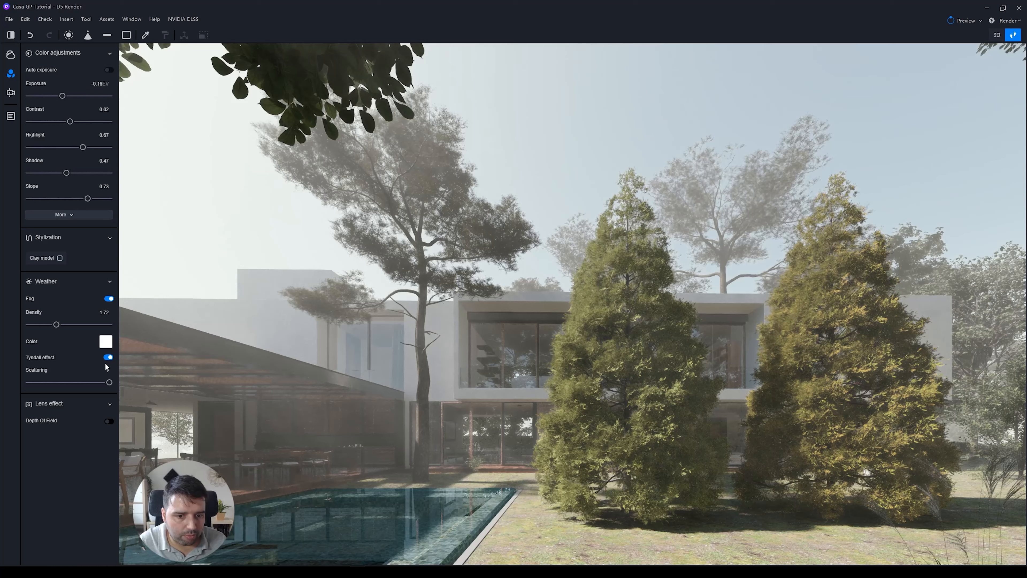
{"action": "left_click_drag", "start_coordinate": [109, 382], "coordinate": [107, 382]}
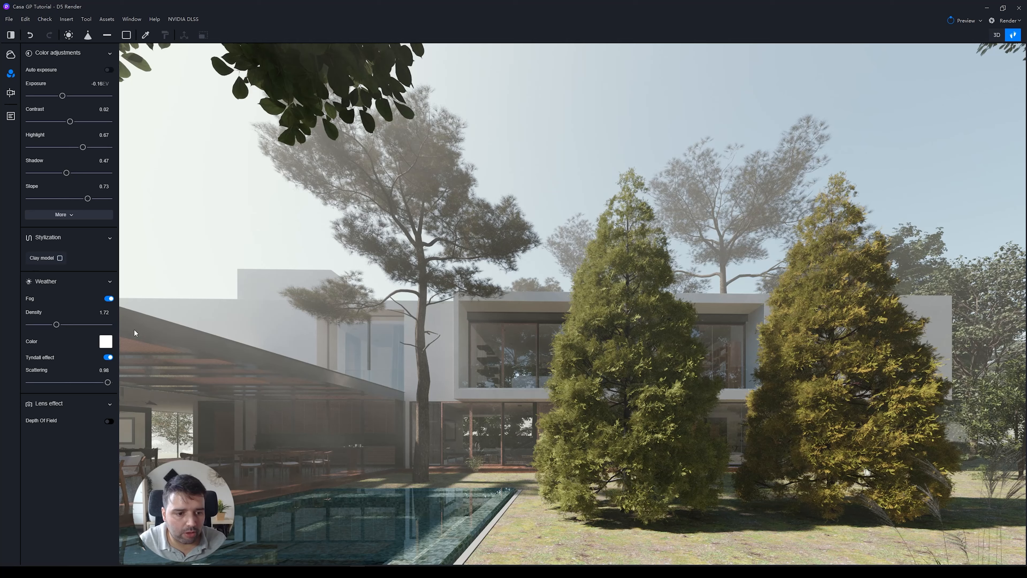
Fine-tune the light haze to a scattering of about 0.96 and a fog density of about 1.77.
{"action": "left_click_drag", "start_coordinate": [56, 324], "coordinate": [64, 325]}
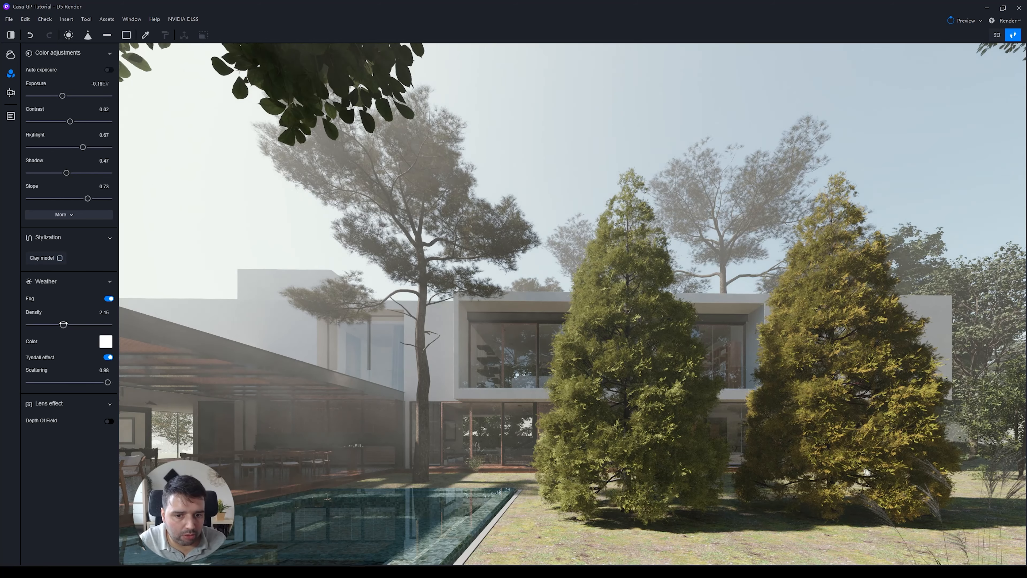
{"action": "mouse_move", "coordinate": [107, 382]}
{"action": "left_mouse_down"}
{"action": "mouse_move", "coordinate": [97, 383]}
{"action": "mouse_move", "coordinate": [106, 382]}
{"action": "left_mouse_up"}
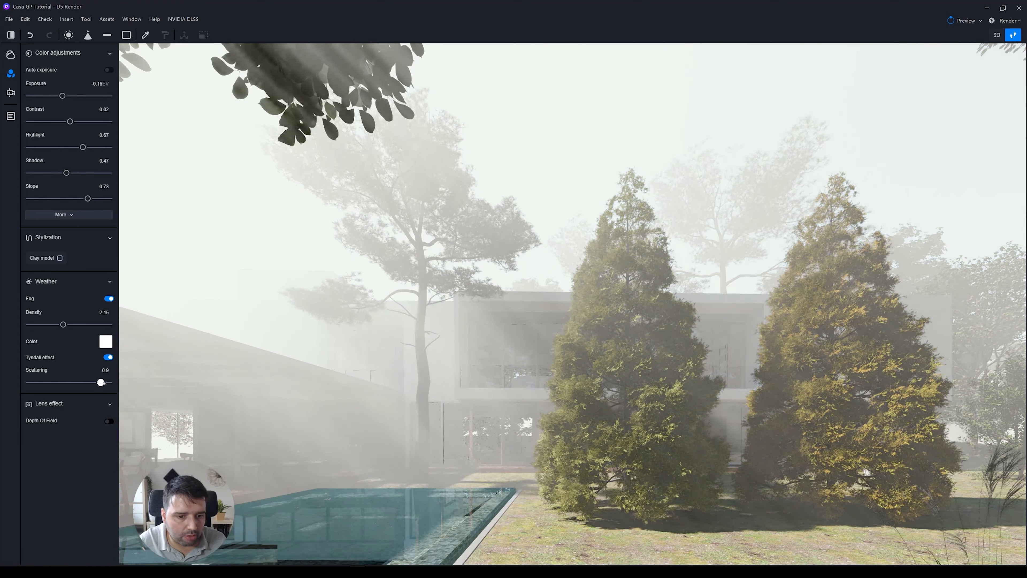
{"action": "left_click_drag", "start_coordinate": [63, 325], "coordinate": [57, 324]}
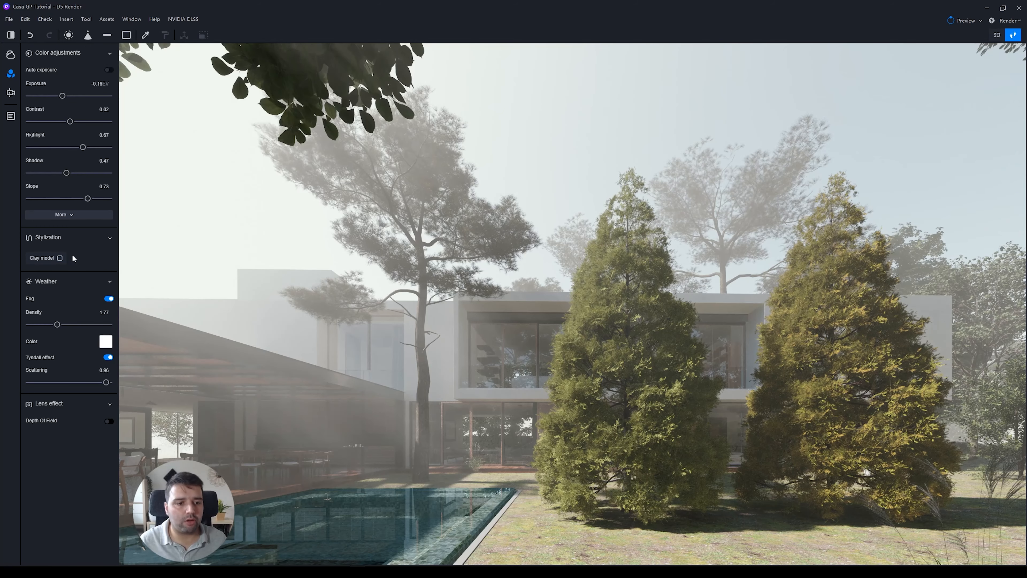
Toggle the fog off and back on, and tint it a pale yellow-green with HSV about 68, 13, 81.
{"action": "left_click", "coordinate": [108, 299]}
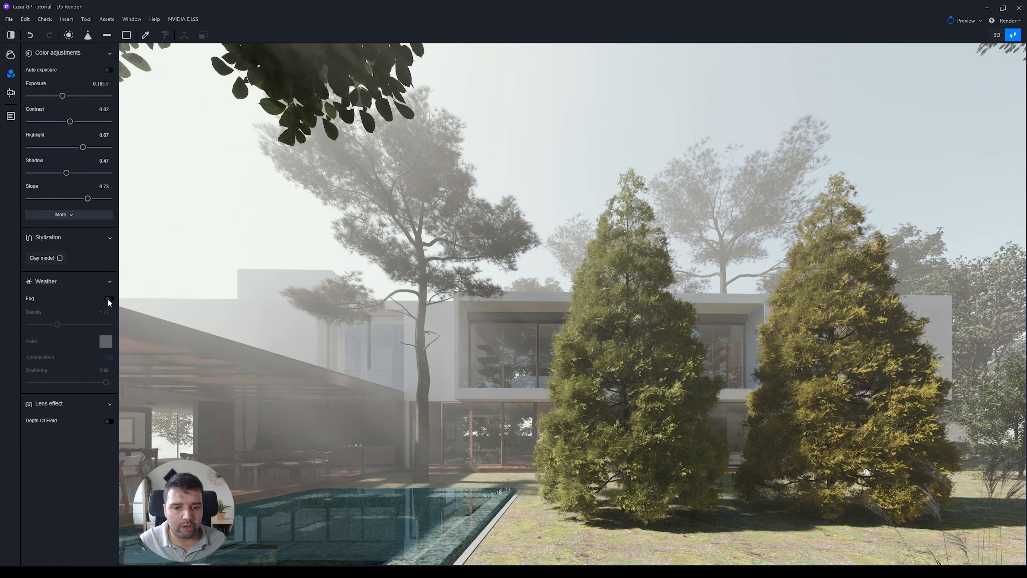
{"action": "left_click", "coordinate": [108, 299]}
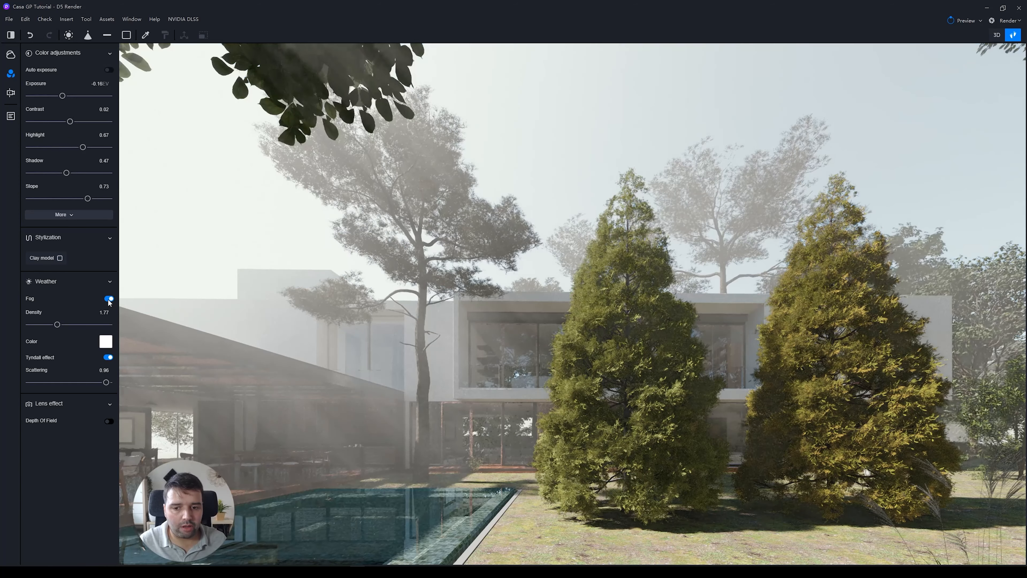
{"action": "left_click", "coordinate": [106, 342]}
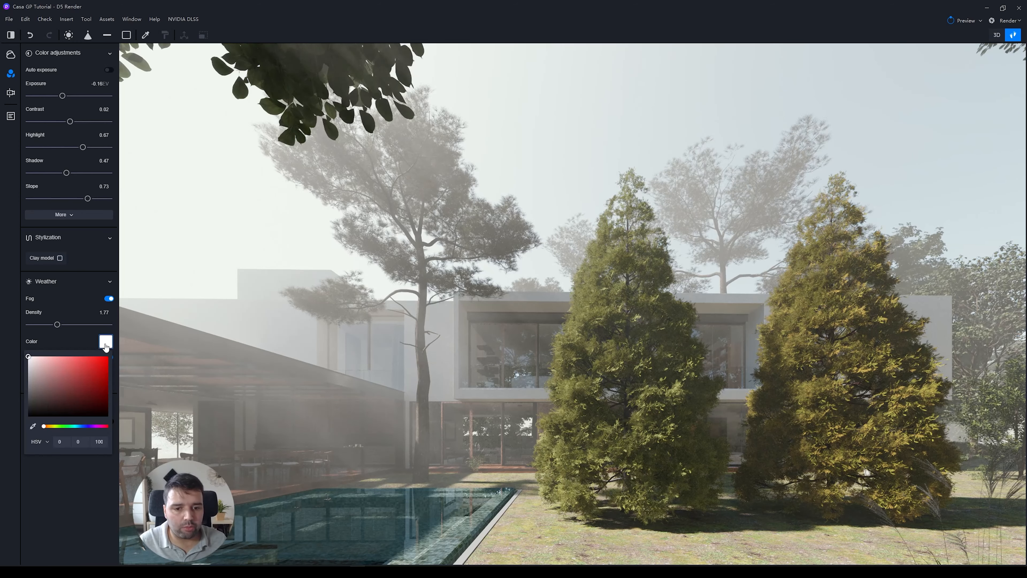
{"action": "left_click_drag", "start_coordinate": [45, 427], "coordinate": [53, 427]}
{"action": "left_click_drag", "start_coordinate": [34, 366], "coordinate": [38, 368]}
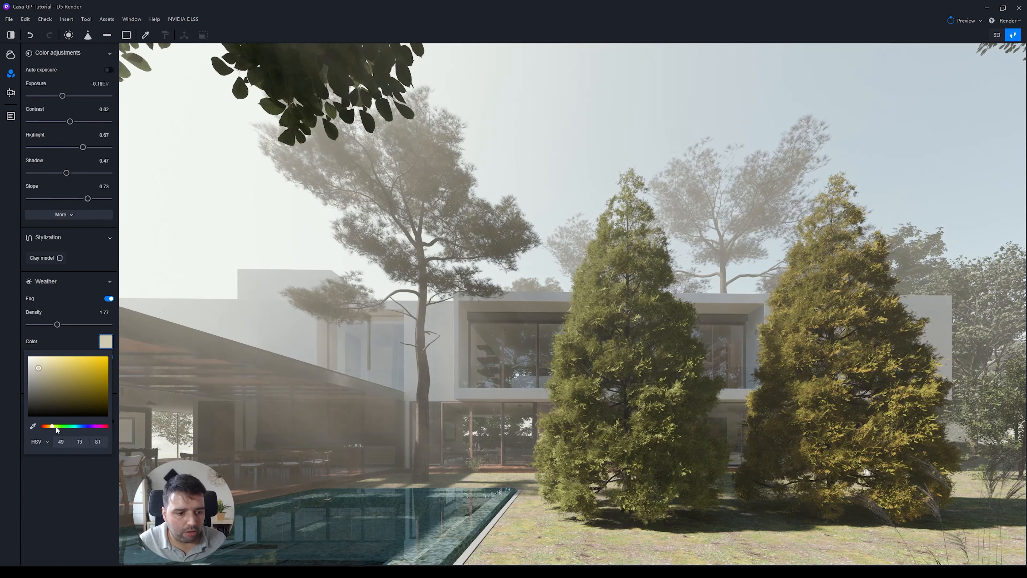
{"action": "left_click_drag", "start_coordinate": [57, 427], "coordinate": [55, 427]}
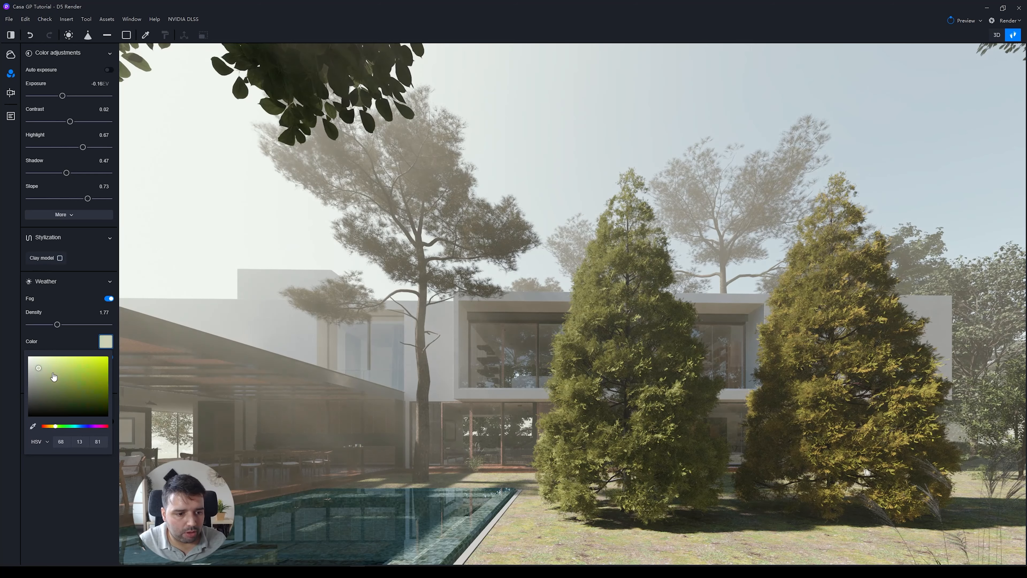
{"action": "left_click", "coordinate": [18, 377]}
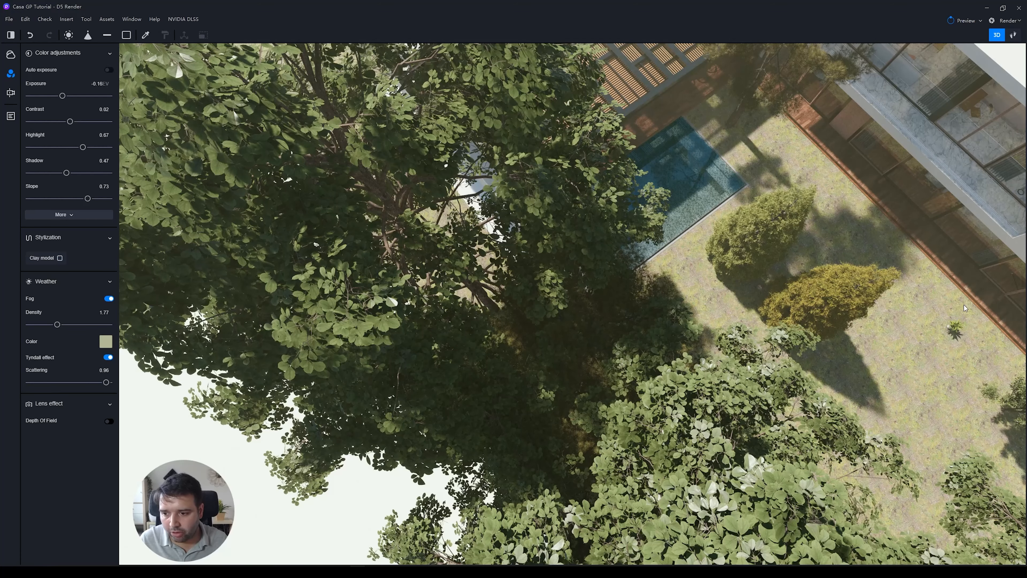
Select the small potted plant on the lawn, focus the view on it and orbit to see it from the side.
{"action": "scroll", "coordinate": [786, 330], "scroll_direction": "up", "scroll_amount": 2}
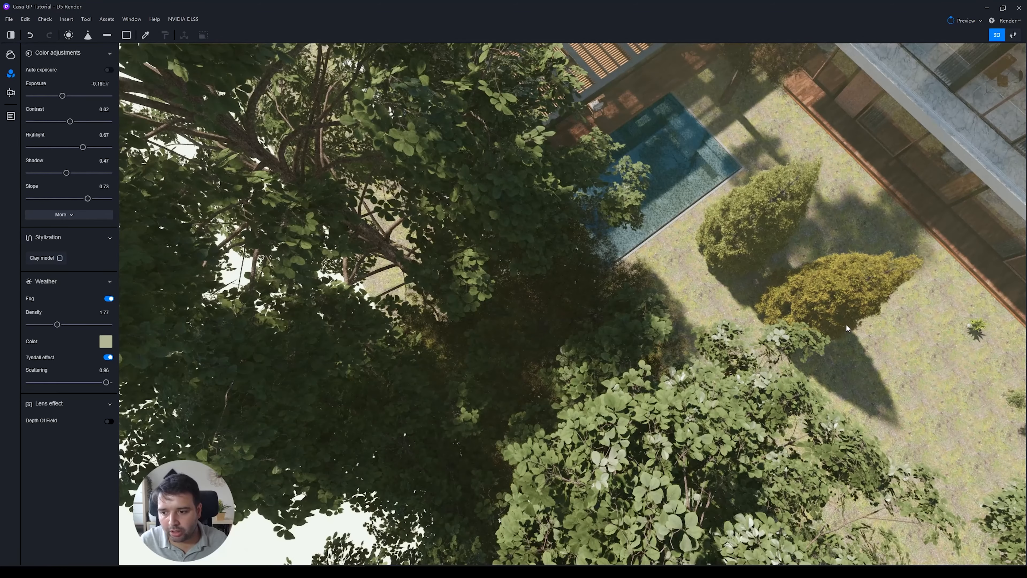
{"action": "scroll", "coordinate": [907, 325], "scroll_direction": "down", "scroll_amount": 3}
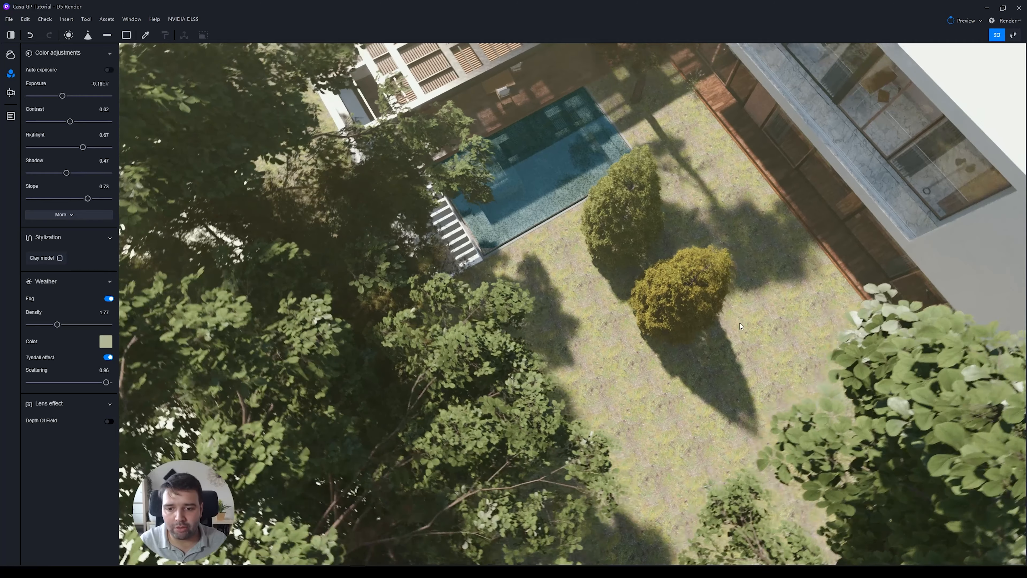
{"action": "scroll", "coordinate": [754, 323], "scroll_direction": "up", "scroll_amount": 2}
{"action": "left_click", "coordinate": [829, 231]}
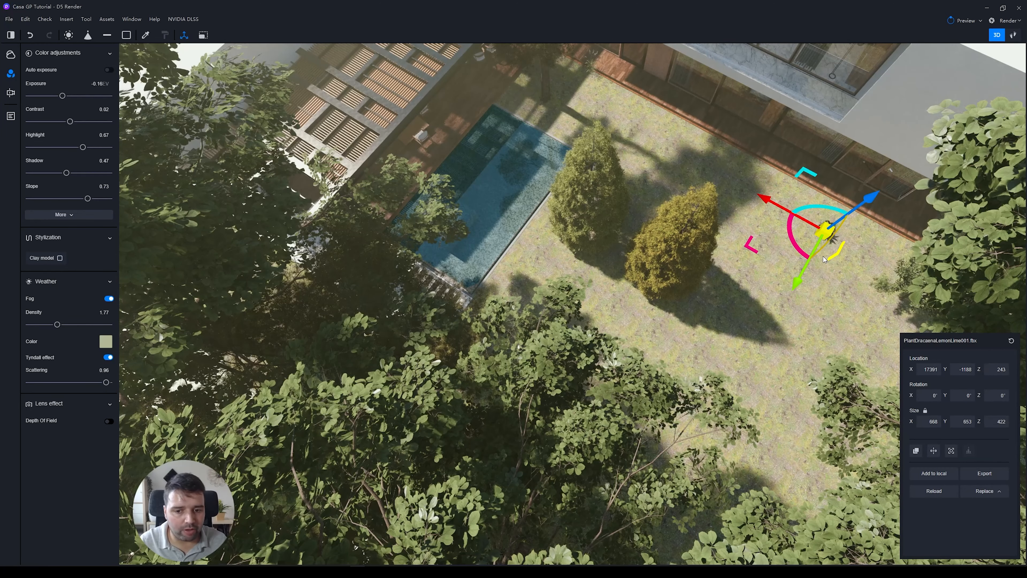
{"action": "key", "text": "z"}
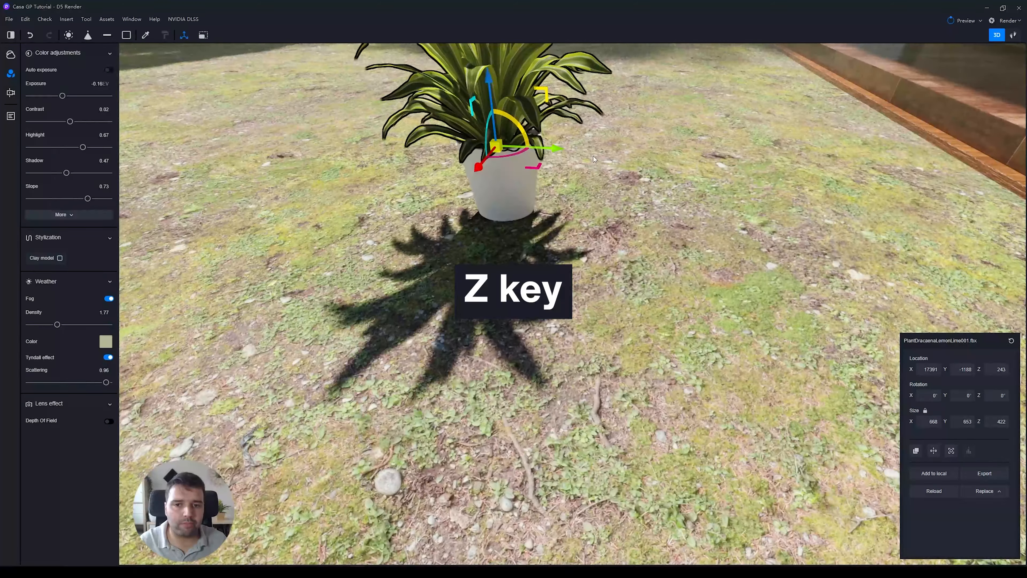
{"action": "middle_click_drag", "start_coordinate": [678, 158], "coordinate": [786, 217]}
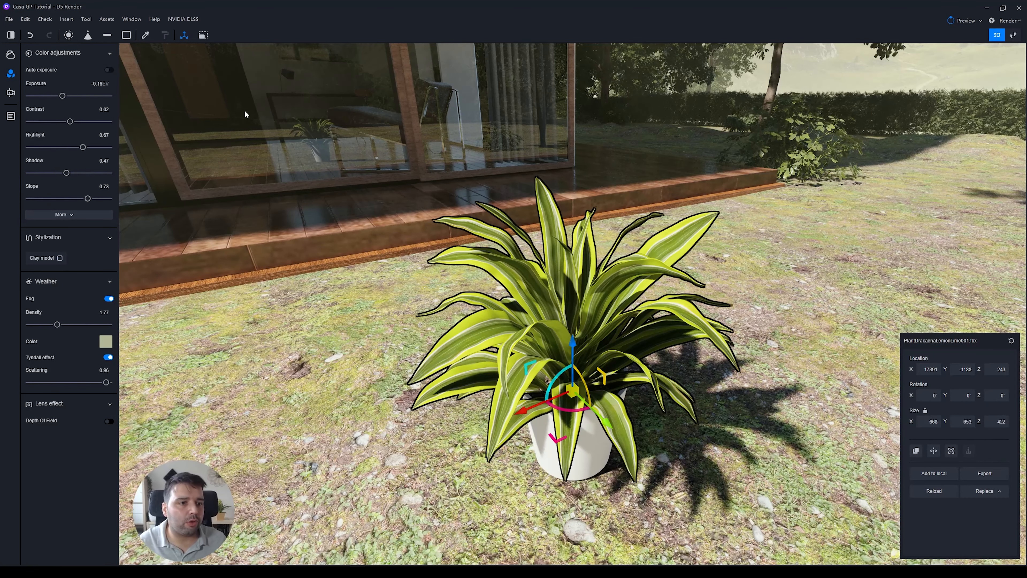
Hide the sidebar, and toggle the plant's inspector until it is hidden too.
{"action": "left_click", "coordinate": [11, 35]}
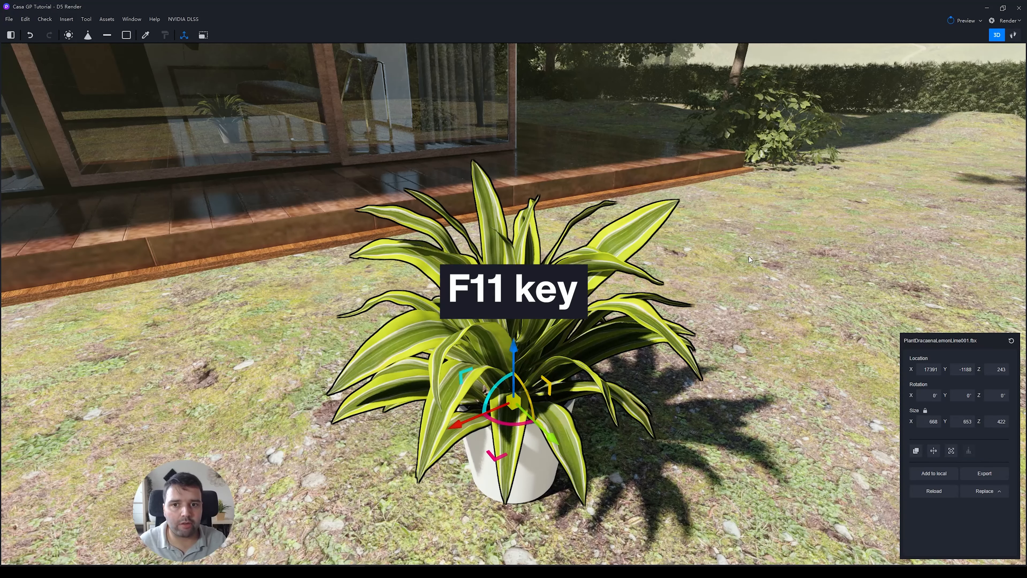
{"action": "key", "text": "F11"}
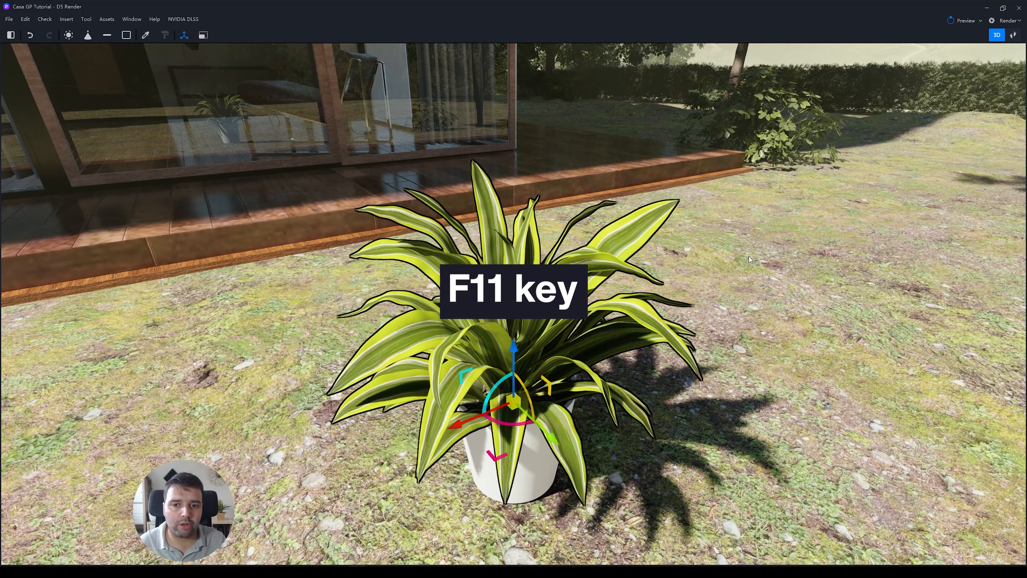
{"action": "key", "text": "F11"}
{"action": "key", "text": "F11"}
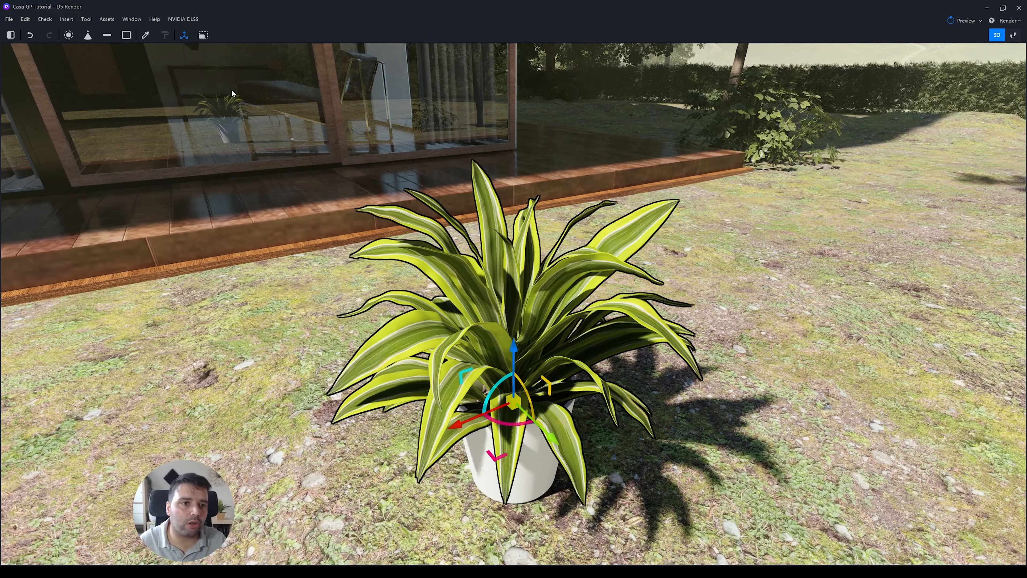
Show the sidebar and the inspector again.
{"action": "left_click", "coordinate": [140, 20]}
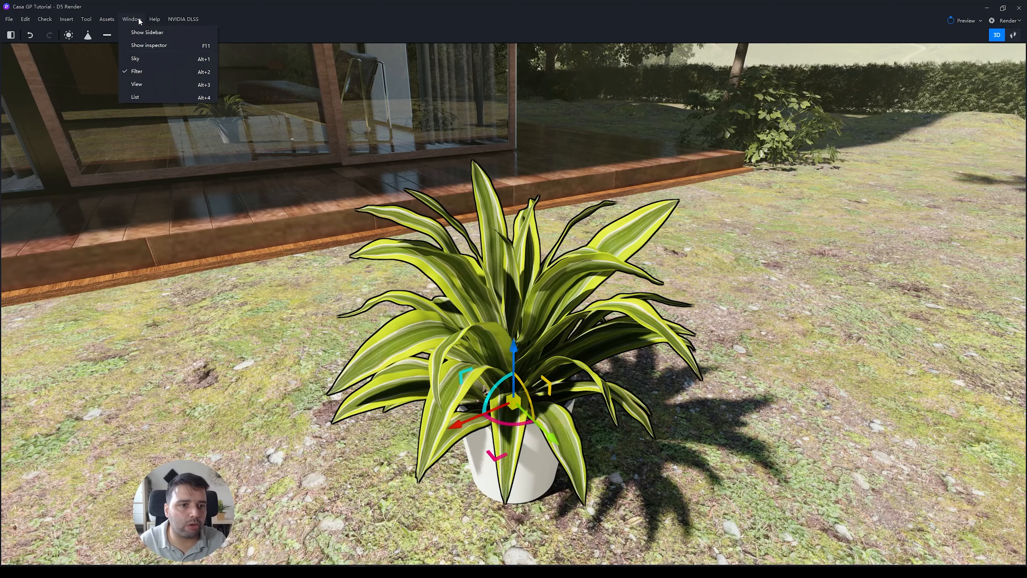
{"action": "left_click", "coordinate": [142, 35]}
{"action": "left_click", "coordinate": [137, 20]}
{"action": "left_click", "coordinate": [145, 45]}
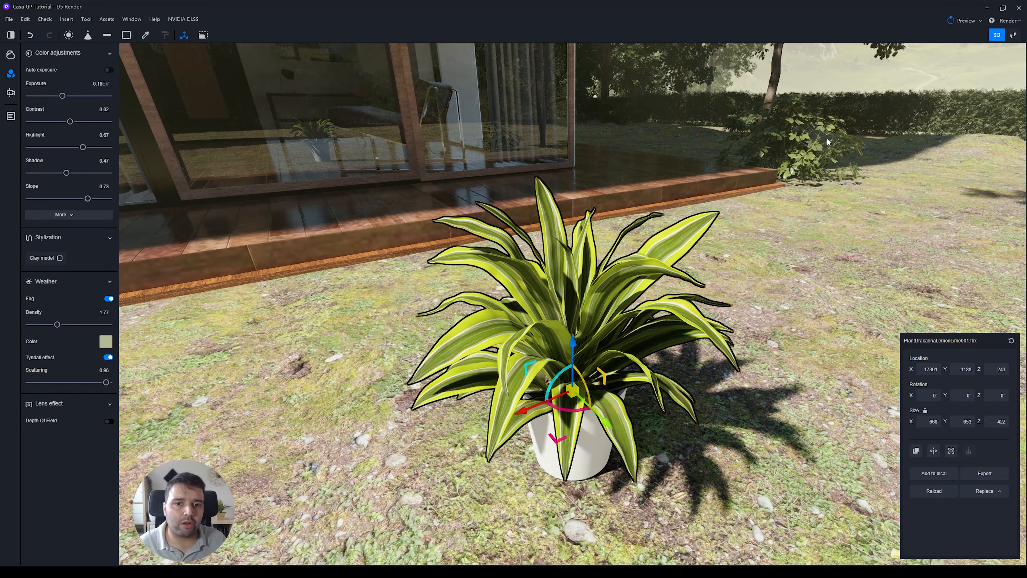
Switch to fly navigation and move around the garden at normal speed, looking past the conifers towards the house.
{"action": "left_click", "coordinate": [1014, 36]}
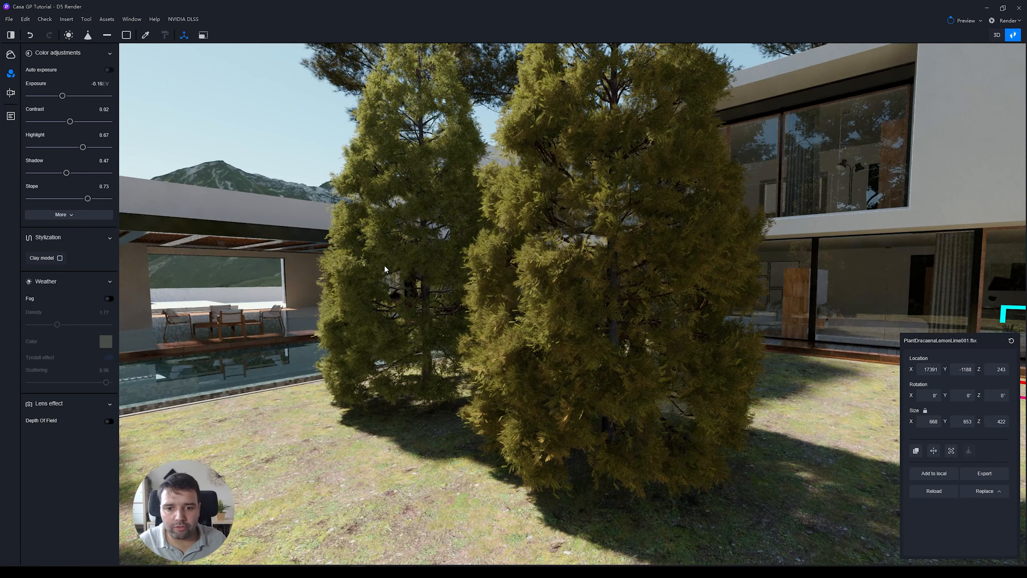
{"action": "key", "text": "w"}
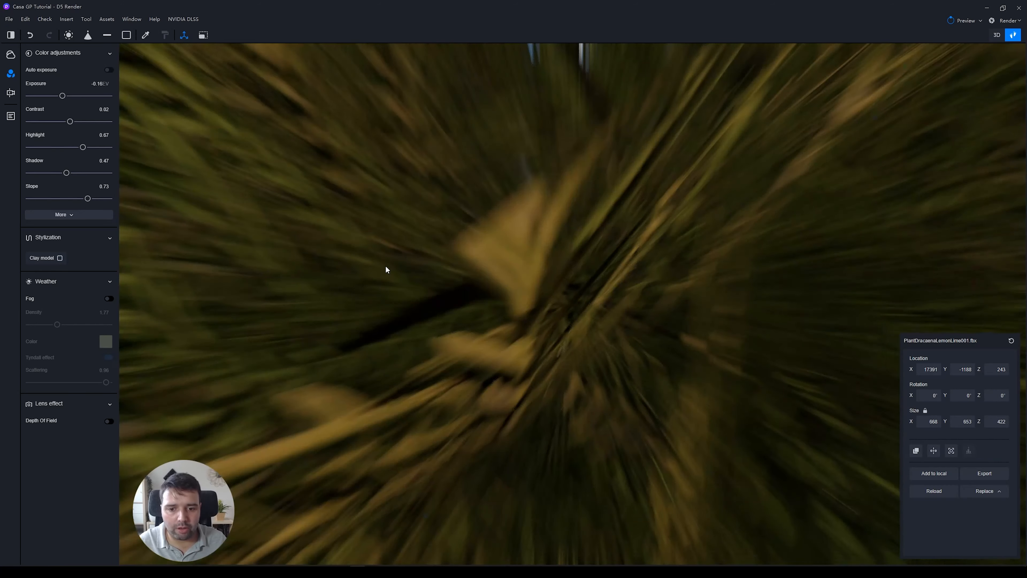
{"action": "right_click_drag", "start_coordinate": [385, 266], "coordinate": [308, 271]}
{"action": "key", "text": "s"}
{"action": "key", "text": "d"}
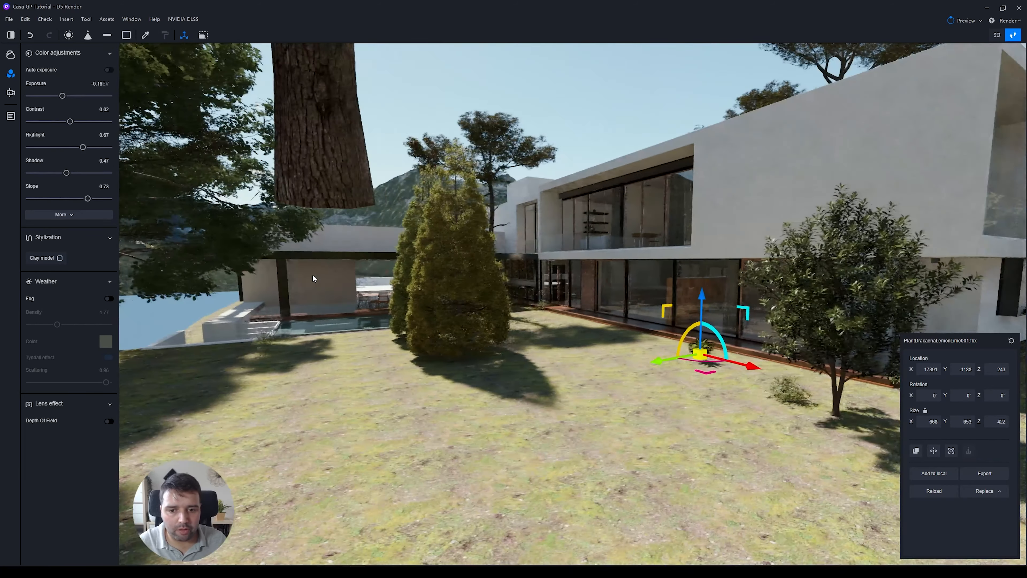
{"action": "key", "text": "d"}
{"action": "key", "text": "w"}
{"action": "key", "text": "a"}
{"action": "right_click_drag", "start_coordinate": [281, 273], "coordinate": [344, 277]}
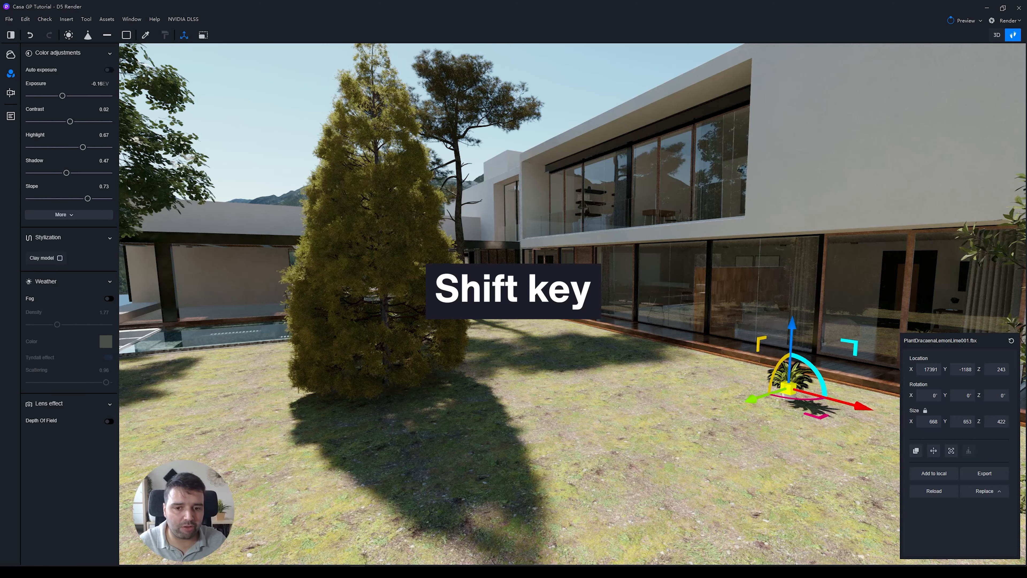
Fly forward and backward across the lawn at accelerated speed.
{"action": "key", "text": "shift+w"}
{"action": "key", "text": "shift+s"}
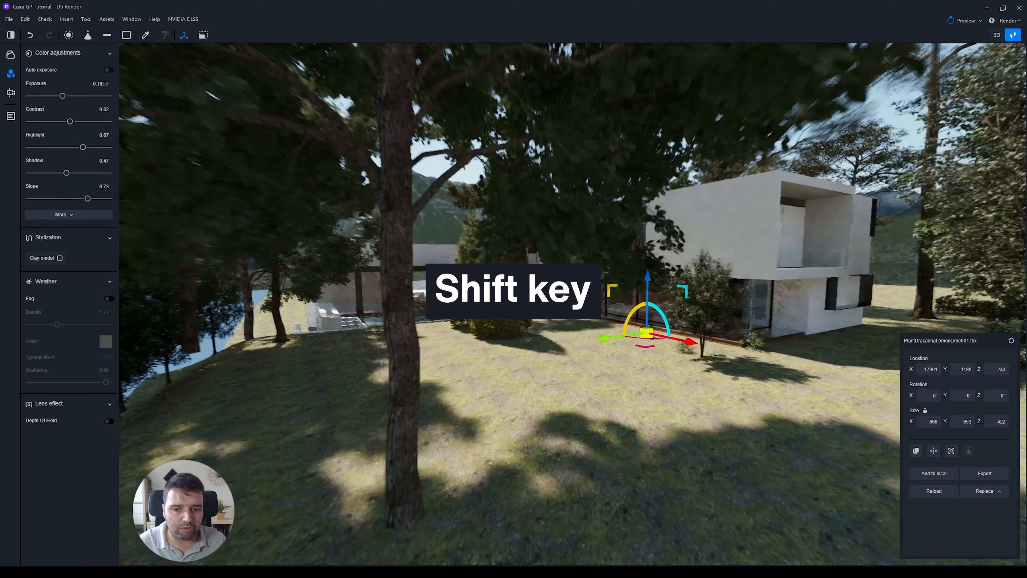
{"action": "key", "text": "shift+w"}
{"action": "key", "text": "shift+s"}
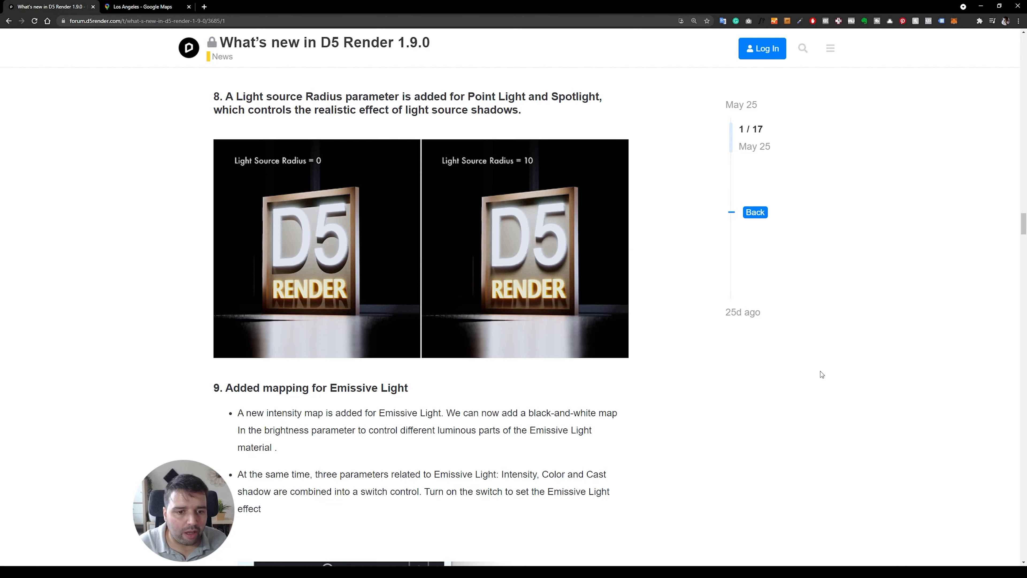
Switch to the D5 Render 1.9.0 release notes in the browser and enlarge the Light Source Radius comparison image.
{"action": "left_click", "coordinate": [312, 279]}
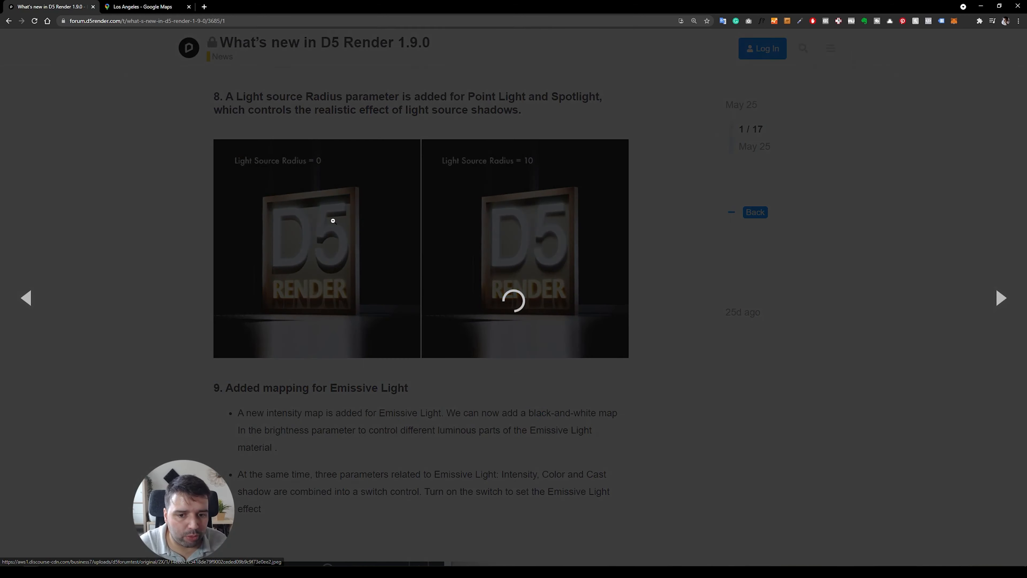